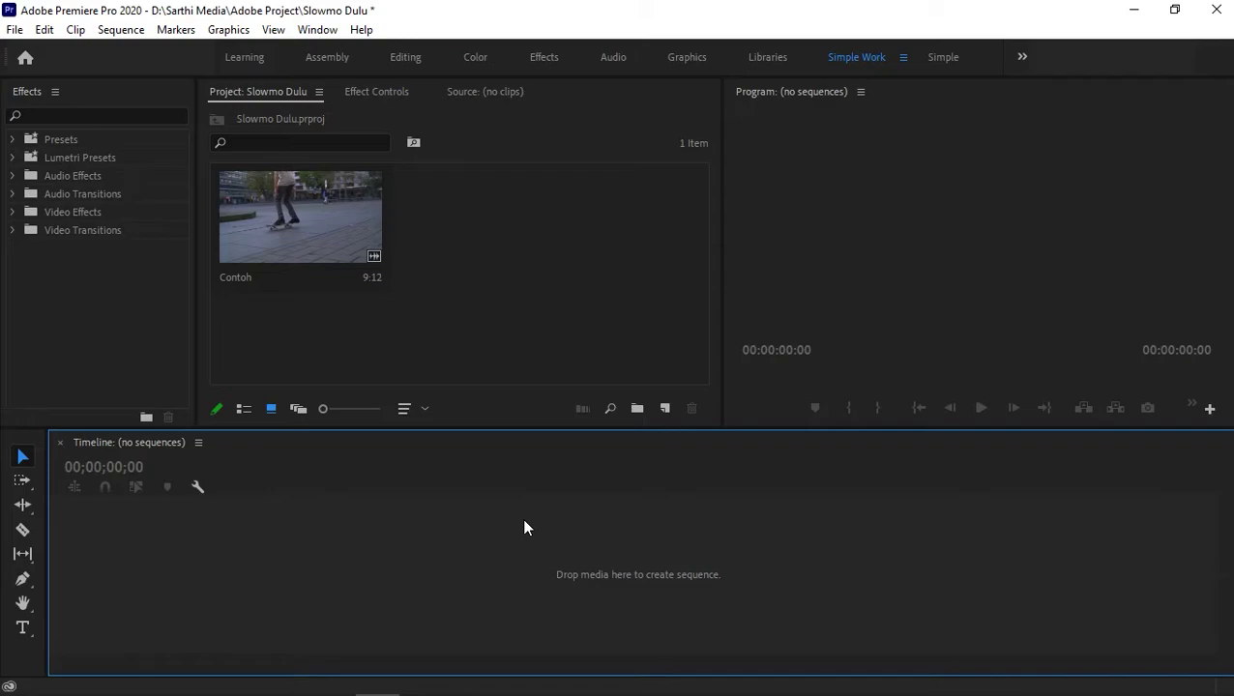
Step: Create a sequence from the Contoh clip, then unlink and delete its audio so only the video remains
left_click_drag(295, 220, 334, 556)
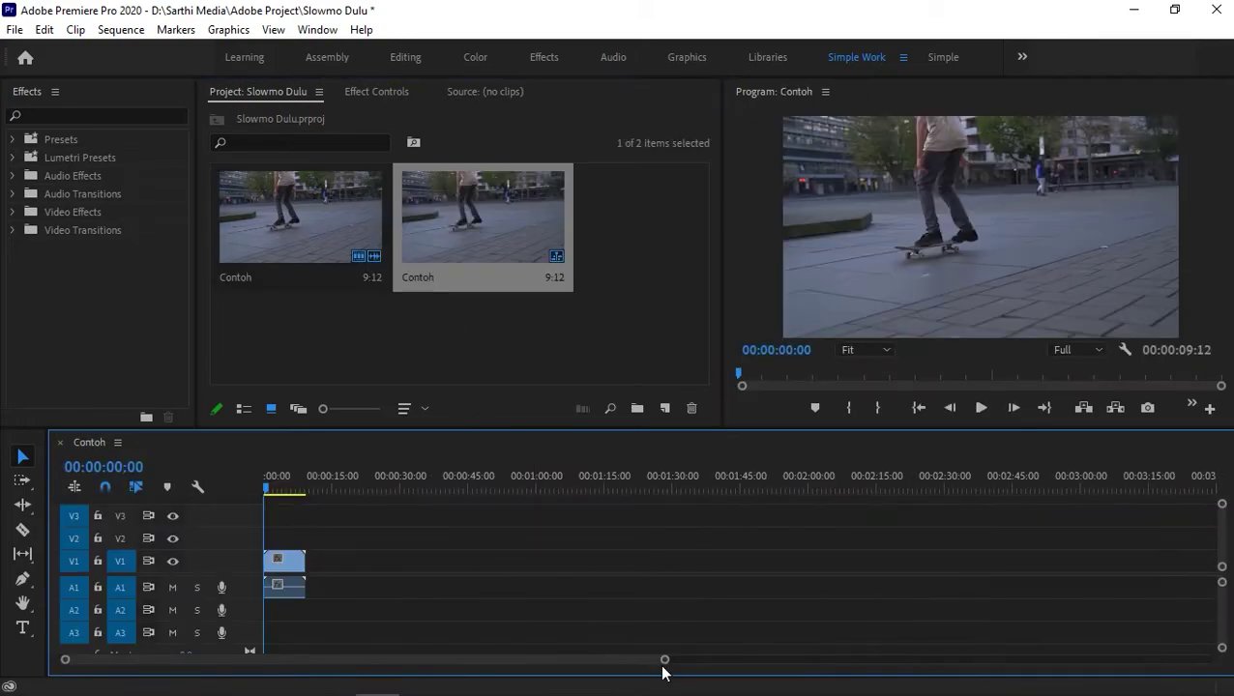
right_click(444, 561)
left_click(491, 323)
left_click(427, 584)
key("Delete")
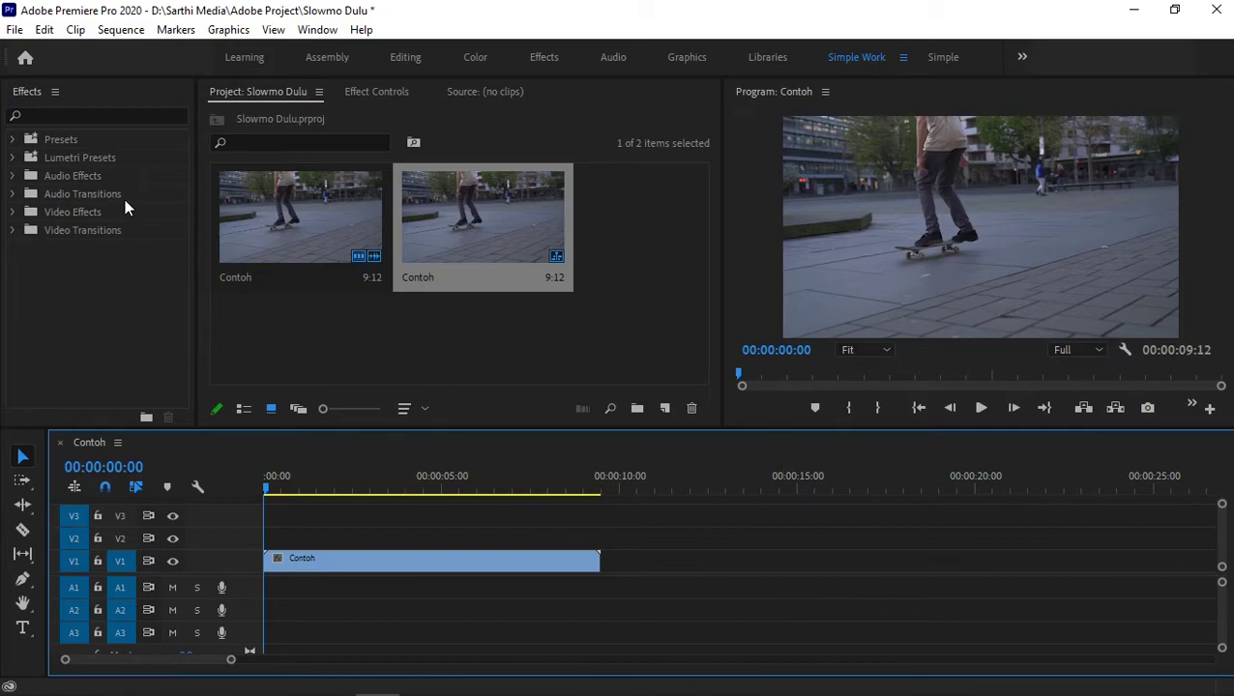
Step: Find the Twixtor Pro effect and apply it to the Contoh clip in the timeline
left_click(78, 117)
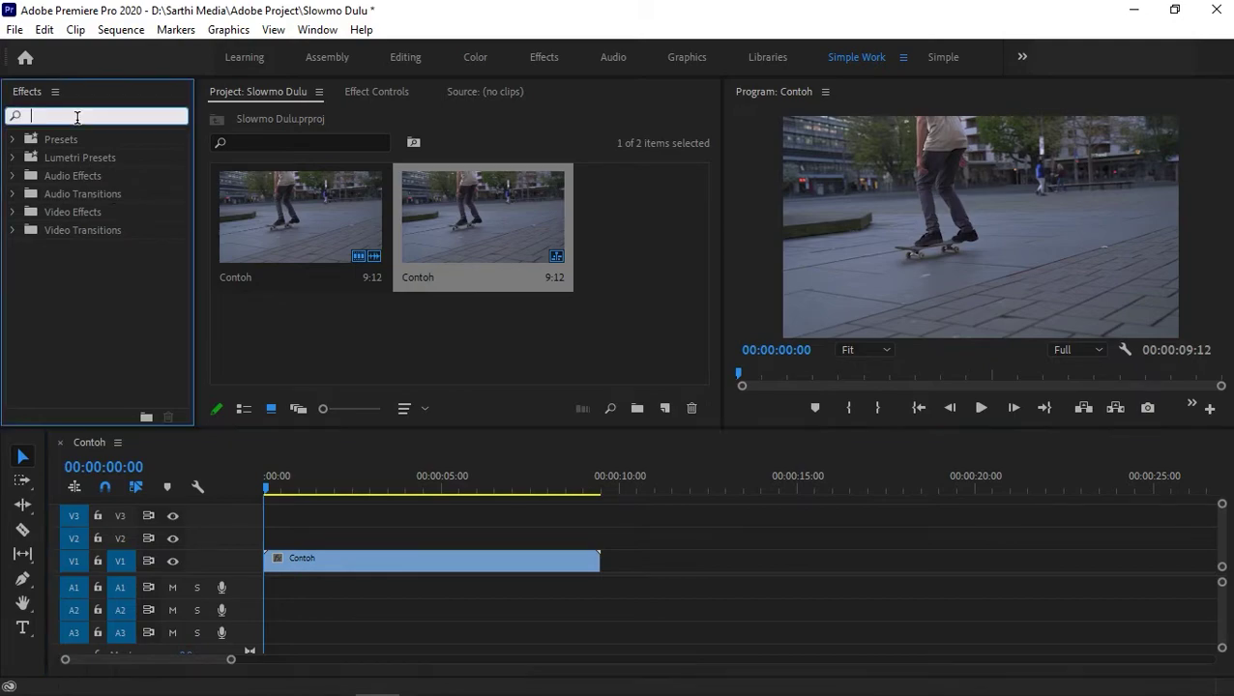
type("Twixtor")
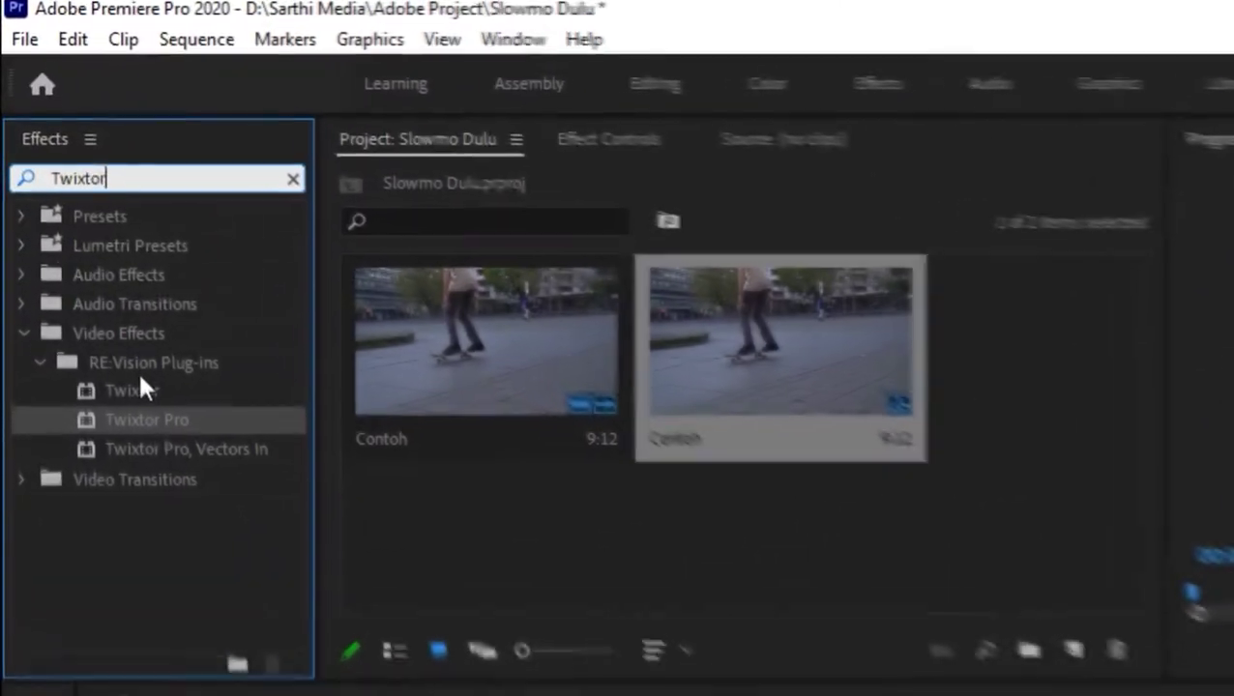
left_click(162, 460)
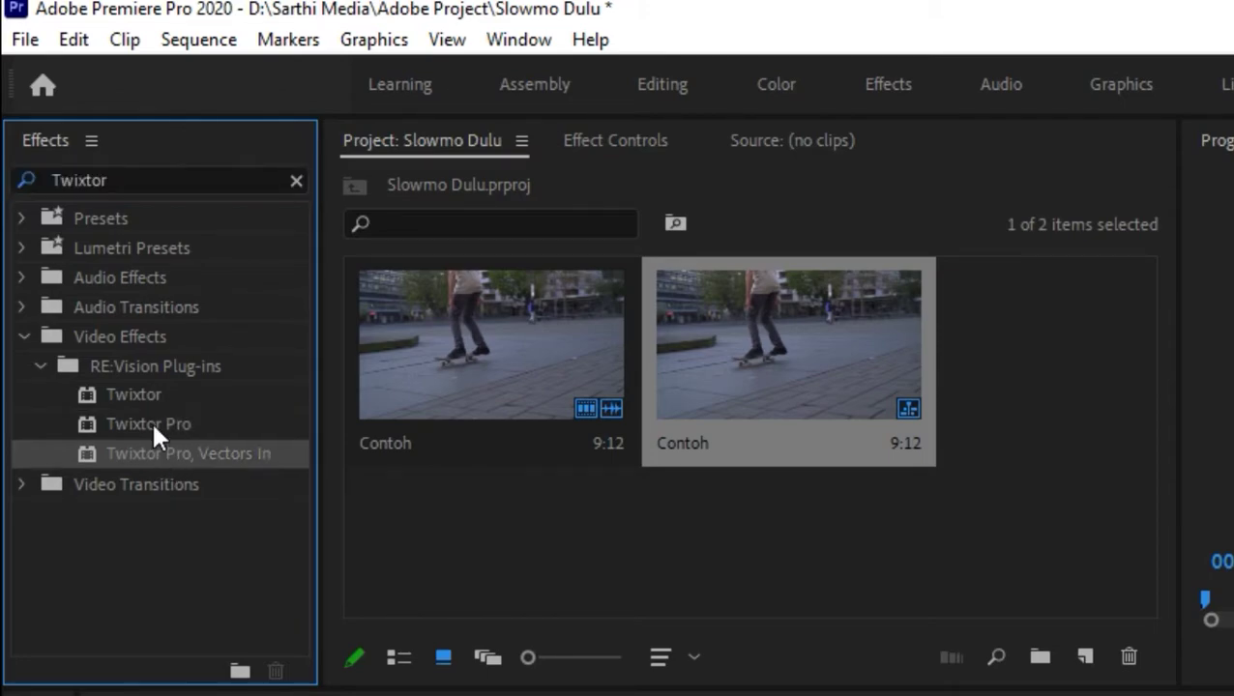
left_click(154, 427)
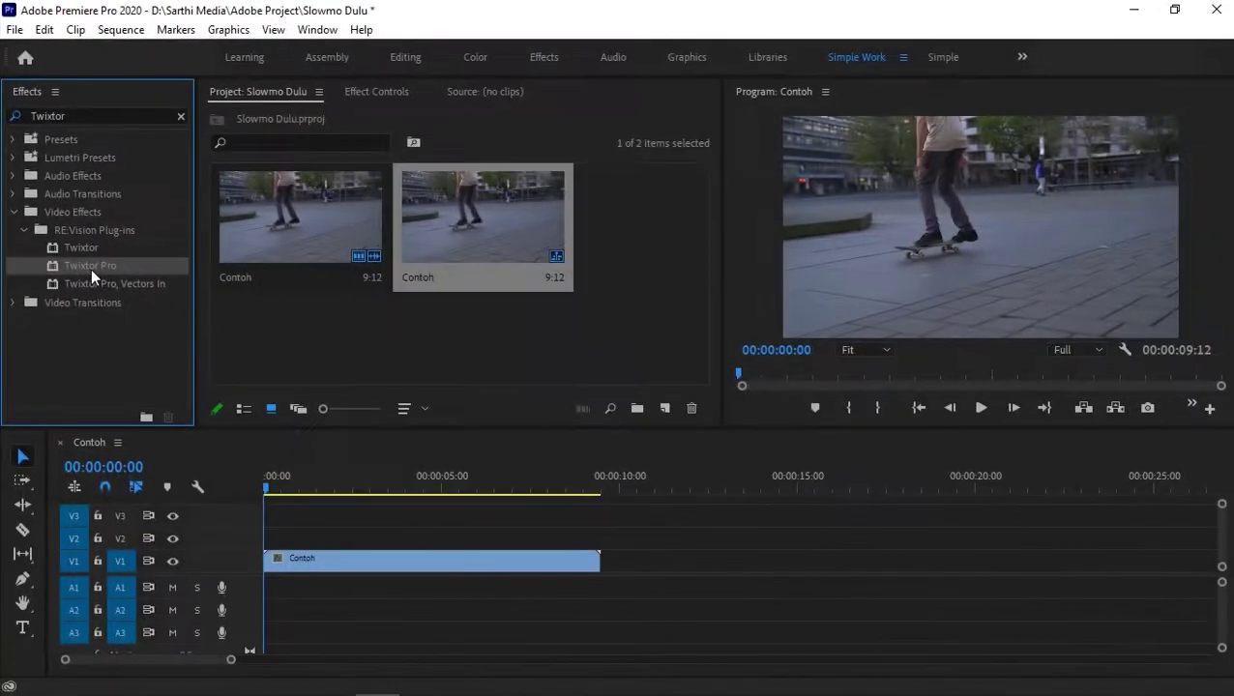
left_click_drag(91, 269, 338, 559)
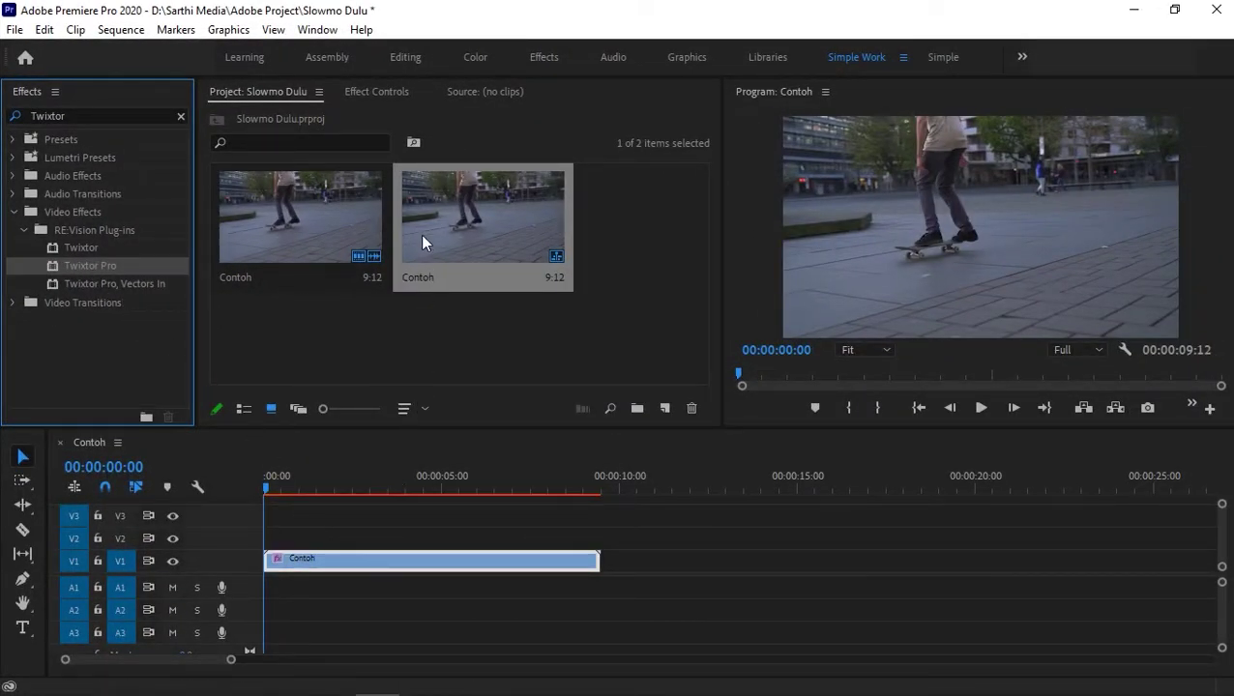
Step: In the clip's Twixtor Pro settings, set Frame Interp to Motion Weighted Blend and Warping to Inverse w/ Smart Blend
left_click(373, 93)
scroll(832, 377, "down", 5)
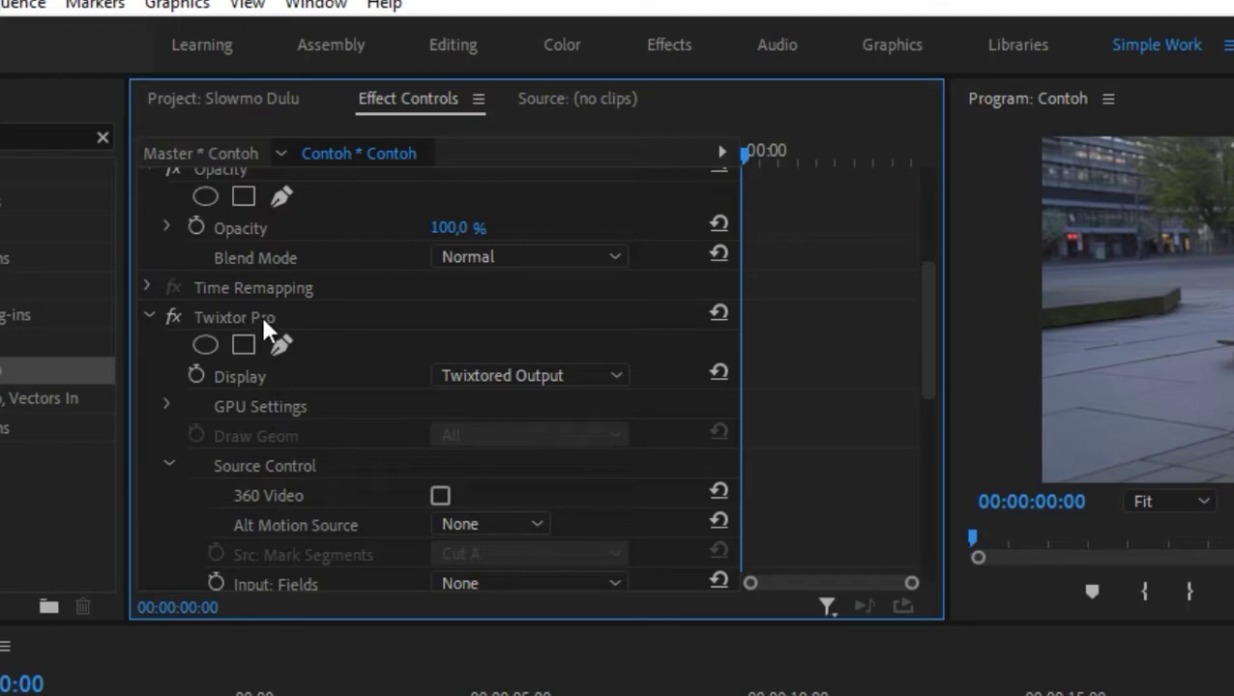
scroll(334, 334, "down", 2)
scroll(333, 333, "down", 4)
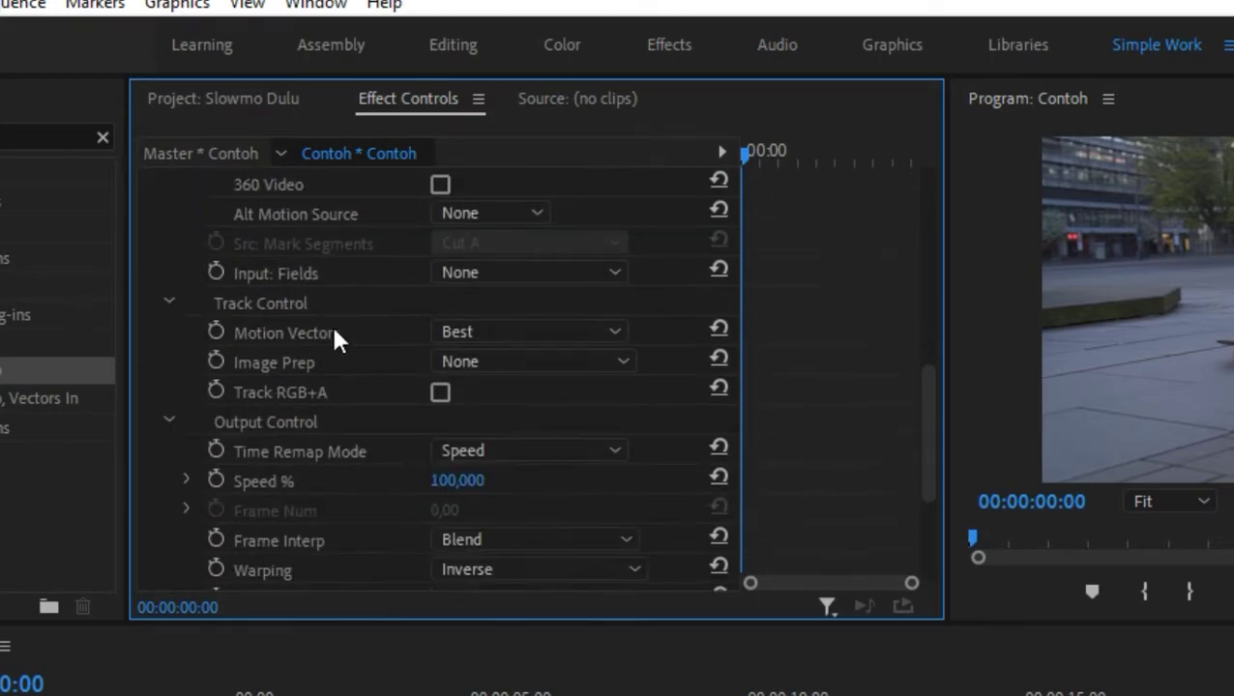
scroll(337, 339, "down", 1)
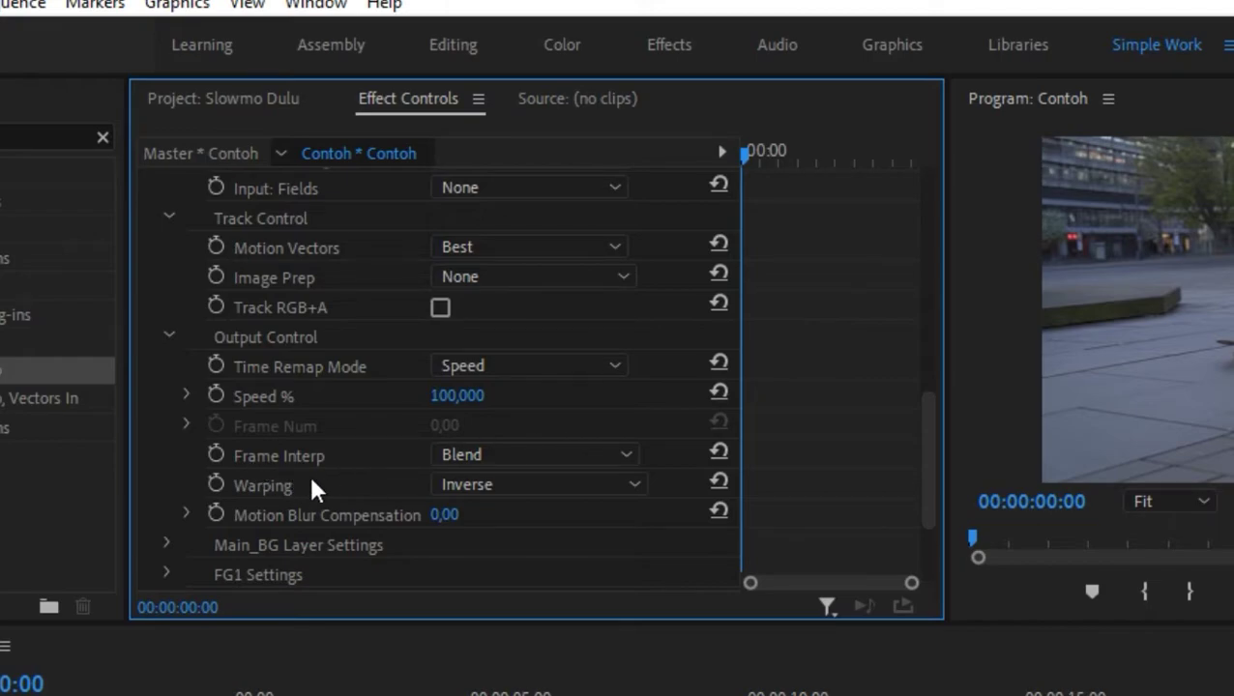
left_click(467, 455)
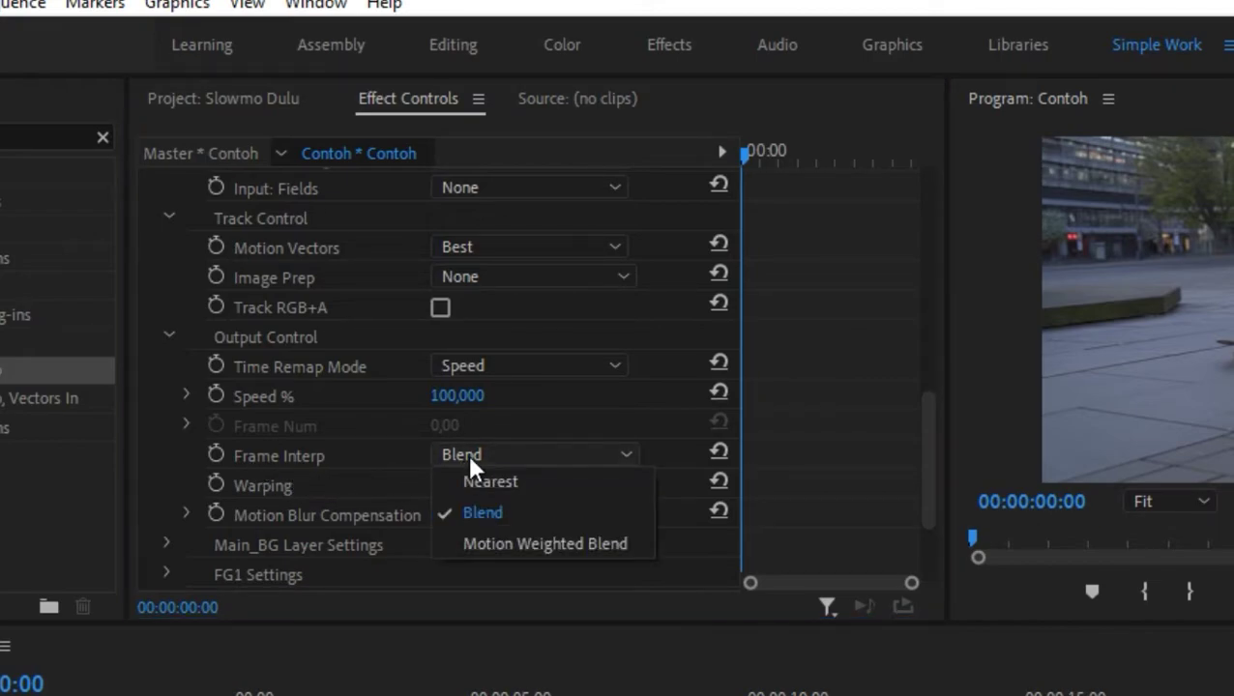
left_click(495, 544)
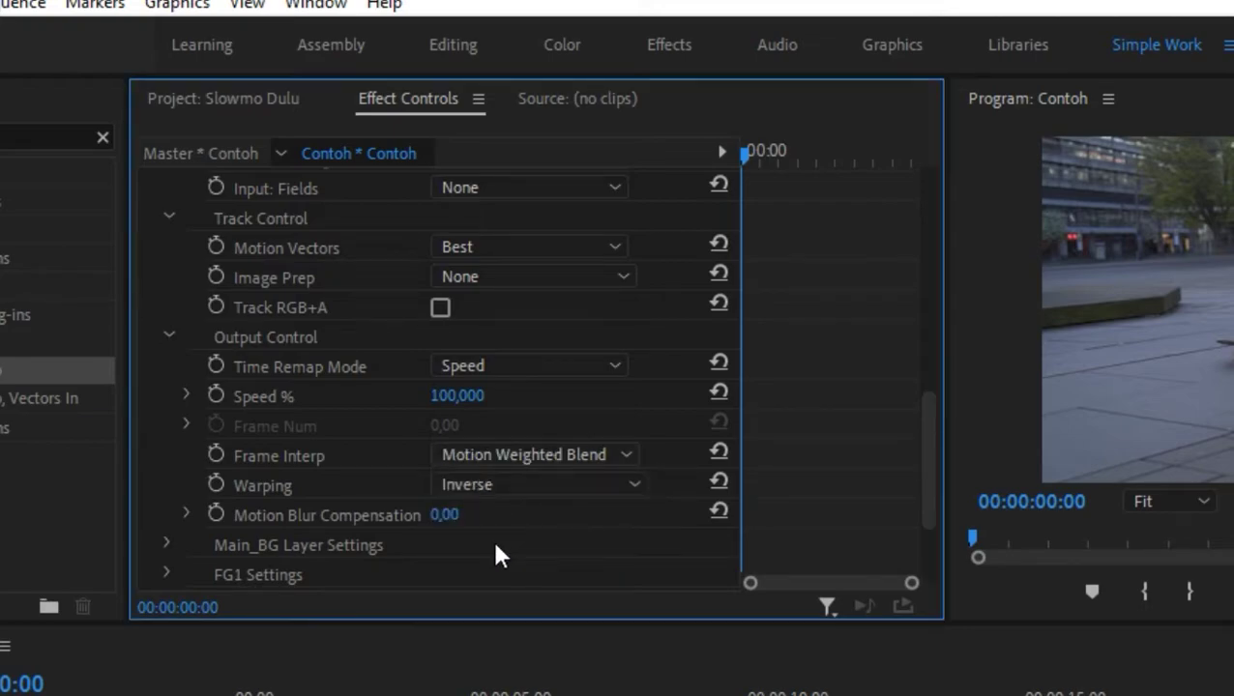
left_click(483, 491)
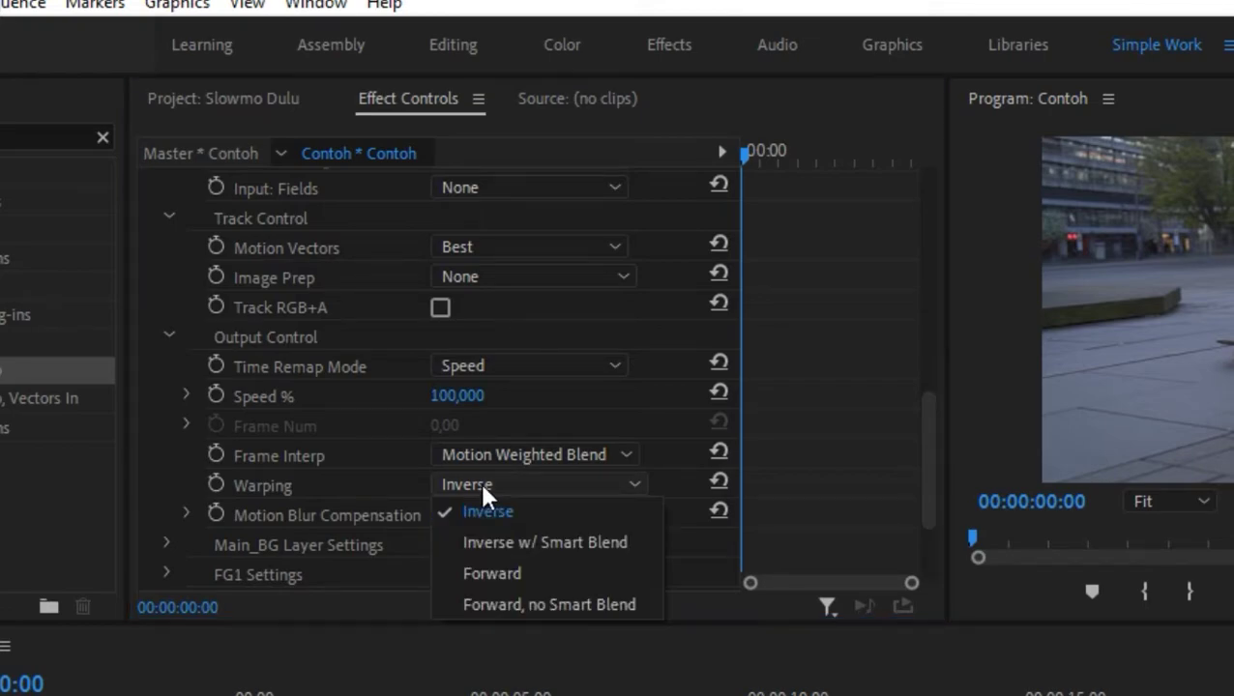
left_click(510, 548)
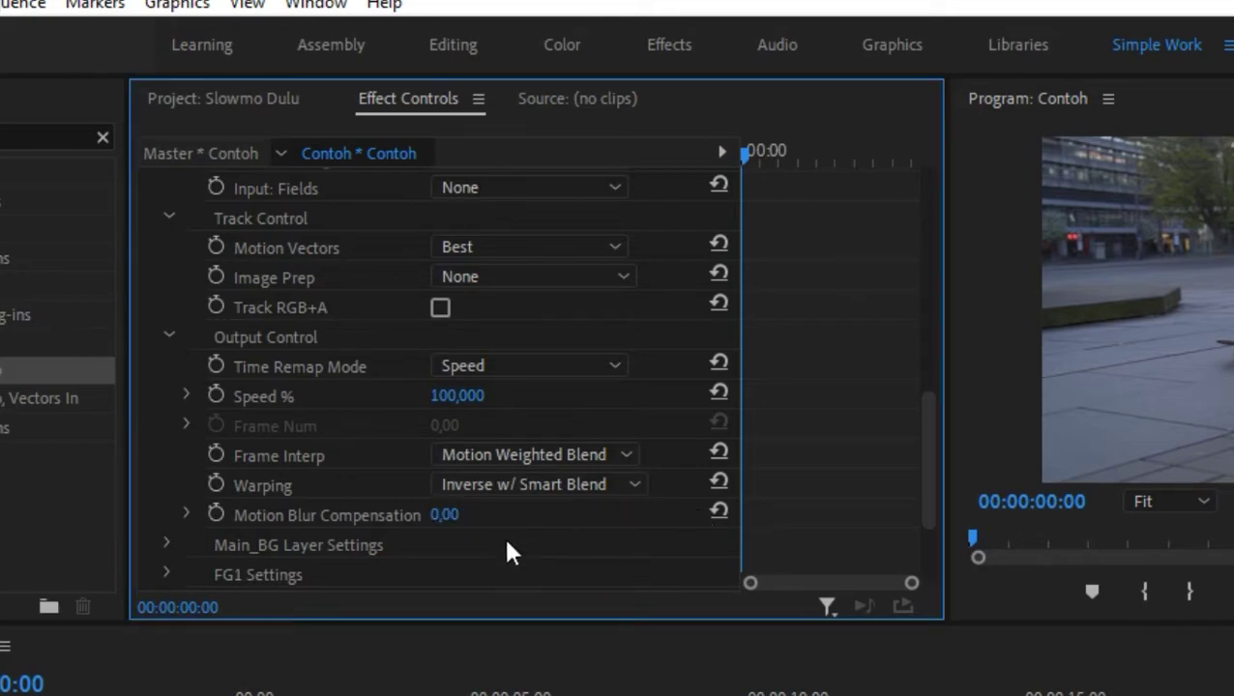
Step: Start keyframing Twixtor's Speed % at 00:00:03:16 and add another keyframe one frame earlier at 00:00:03:15
scroll(508, 544, "up", 1)
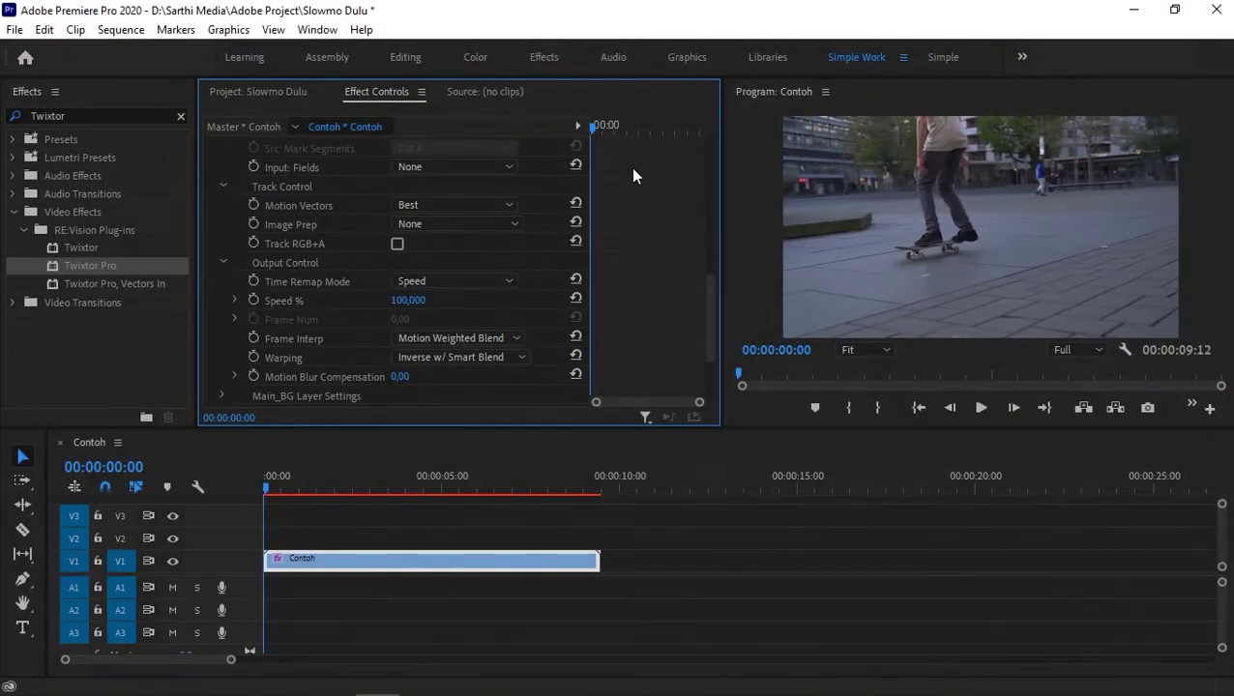
left_click_drag(597, 128, 603, 163)
left_click_drag(293, 488, 389, 495)
left_click(979, 410)
left_click(979, 412)
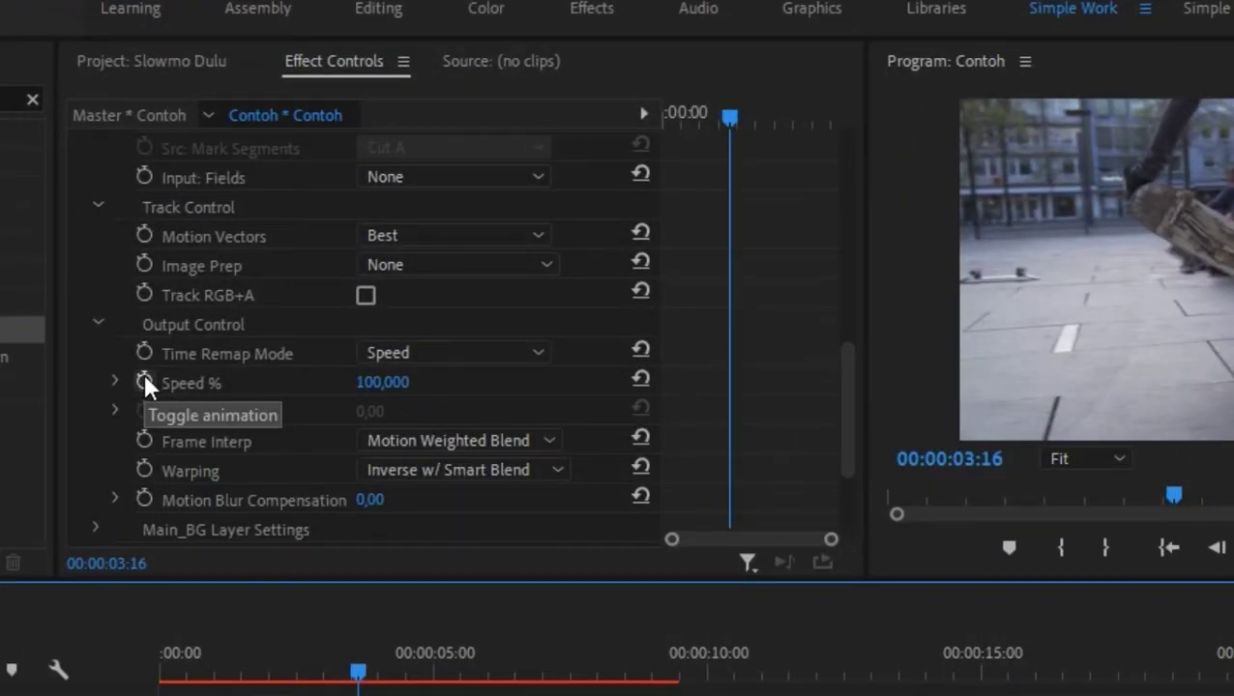
left_click(145, 380)
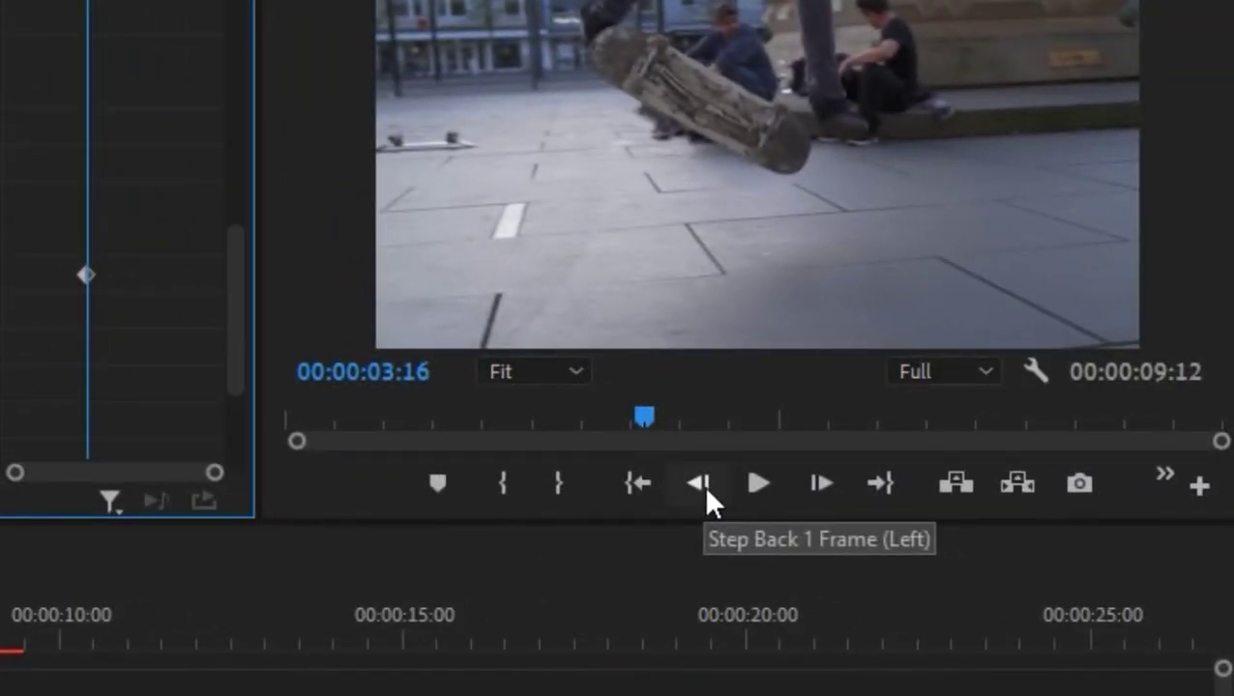
left_click(701, 484)
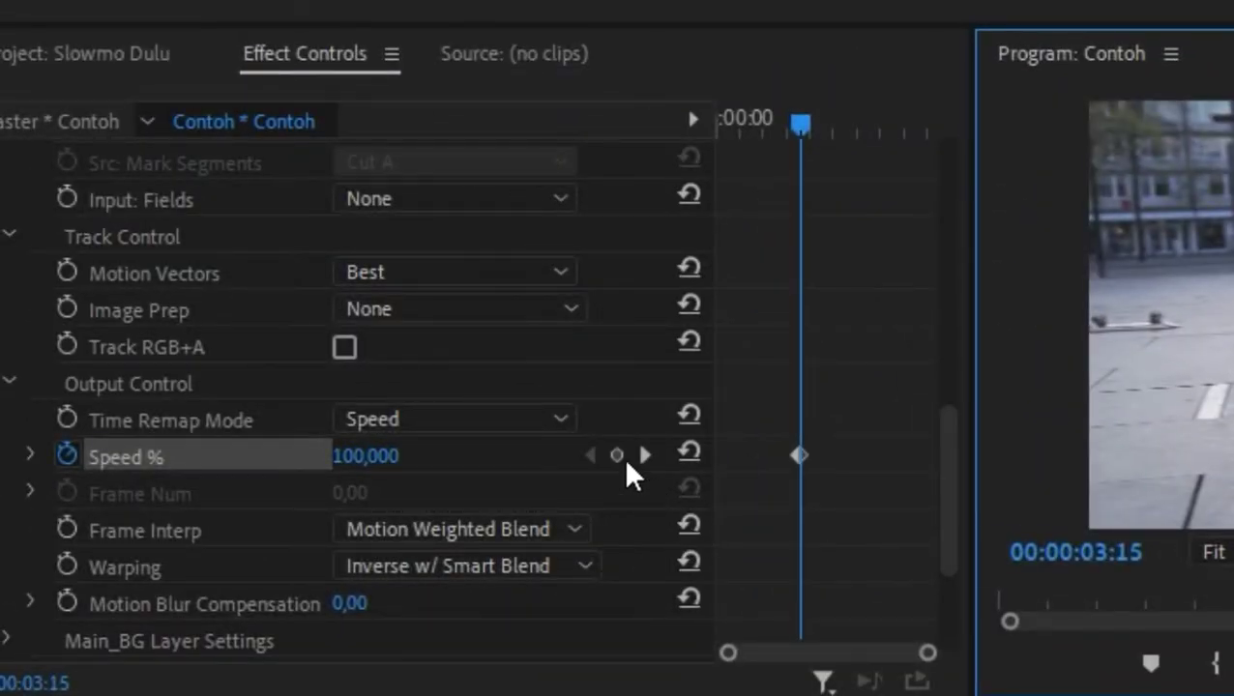
left_click(626, 462)
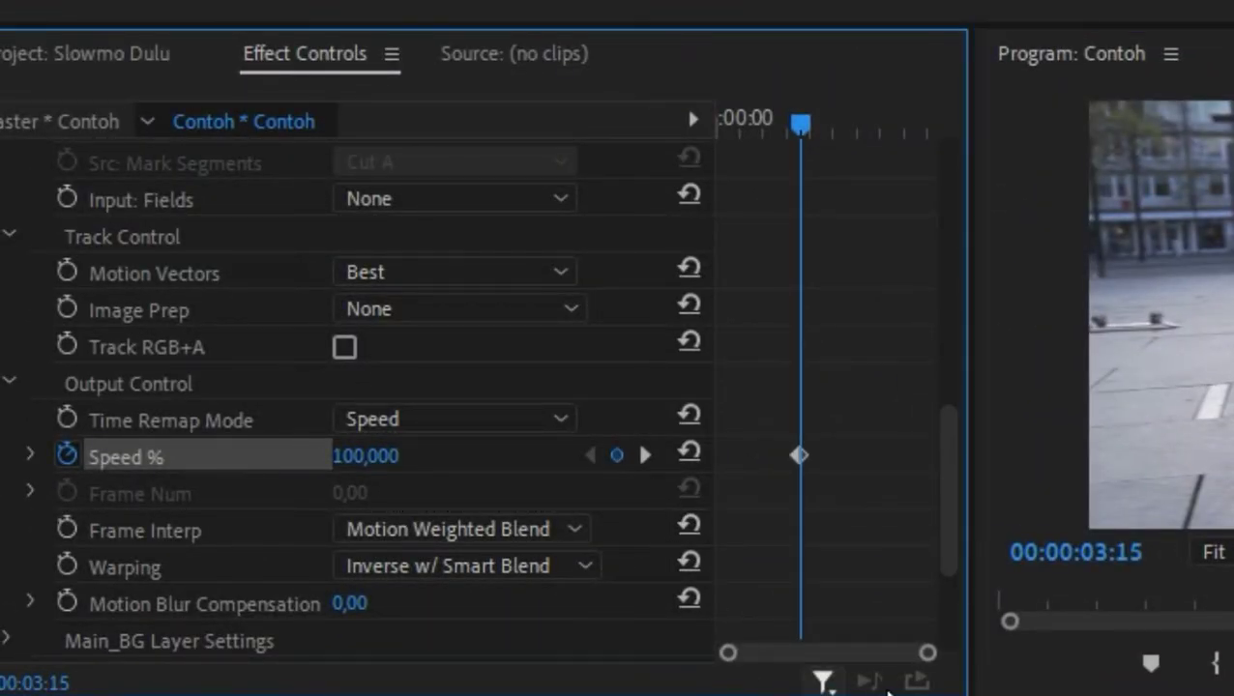
Step: Set Twixtor's Speed % to 5 at the 00:00:03:16 keyframe
left_click_drag(928, 653, 848, 611)
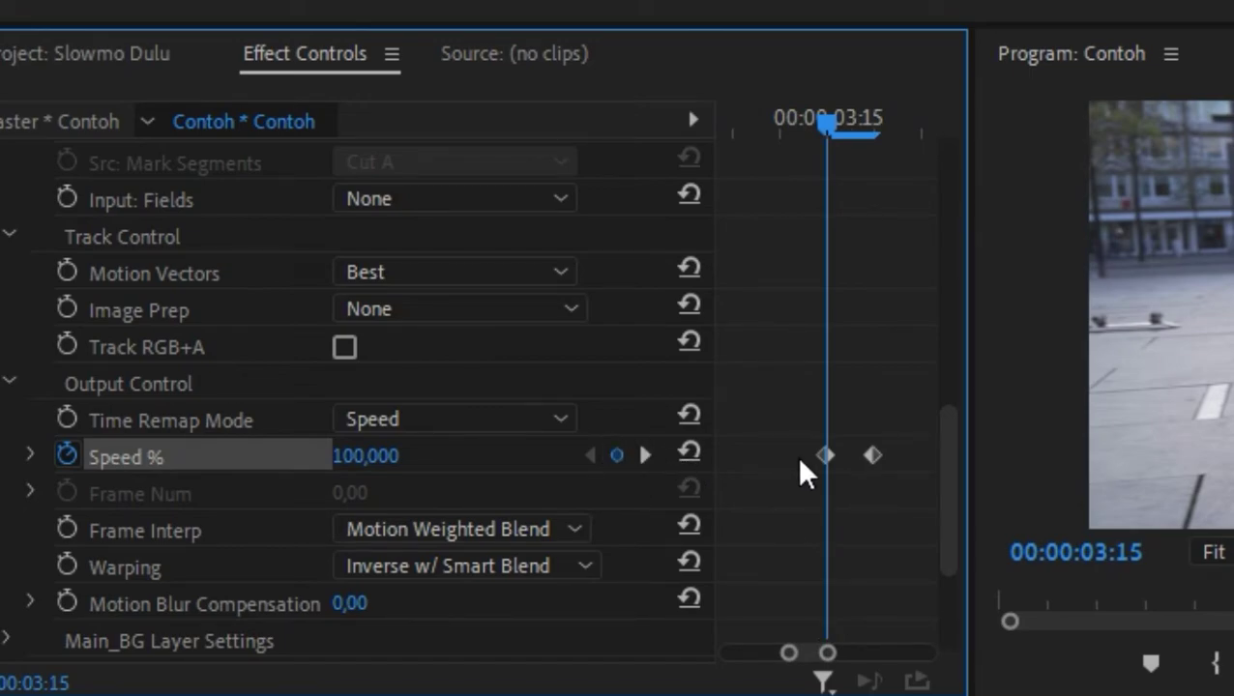
left_click(645, 455)
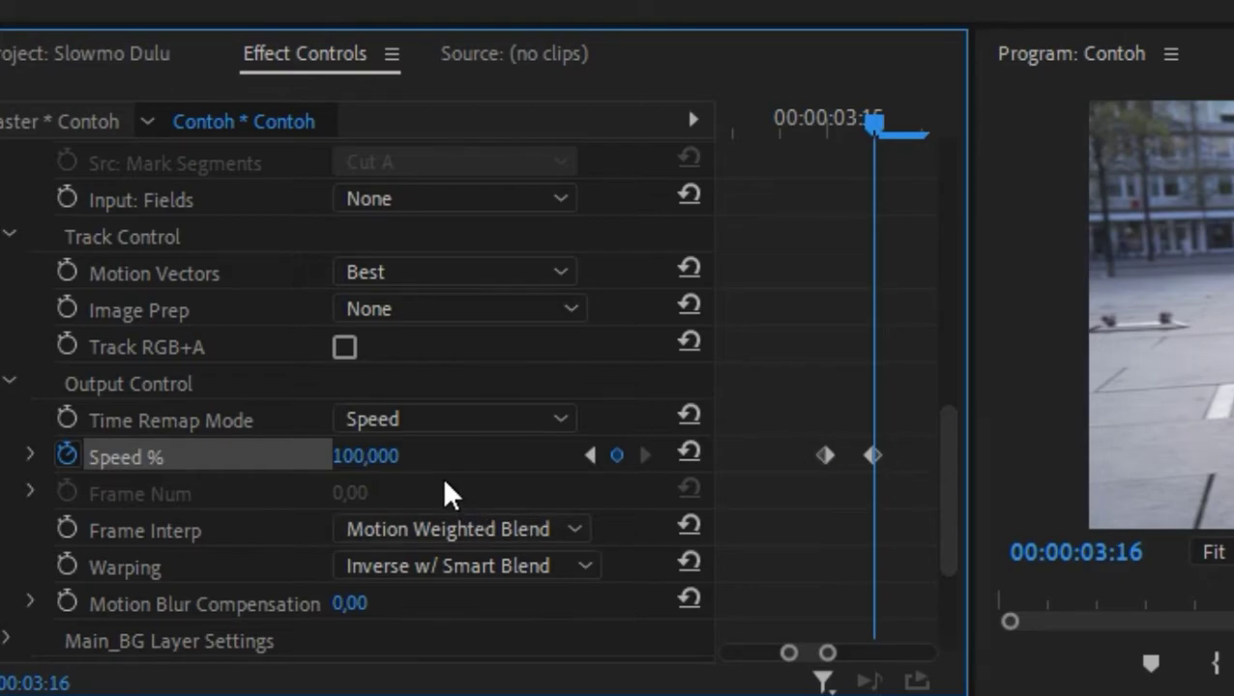
left_click(392, 456)
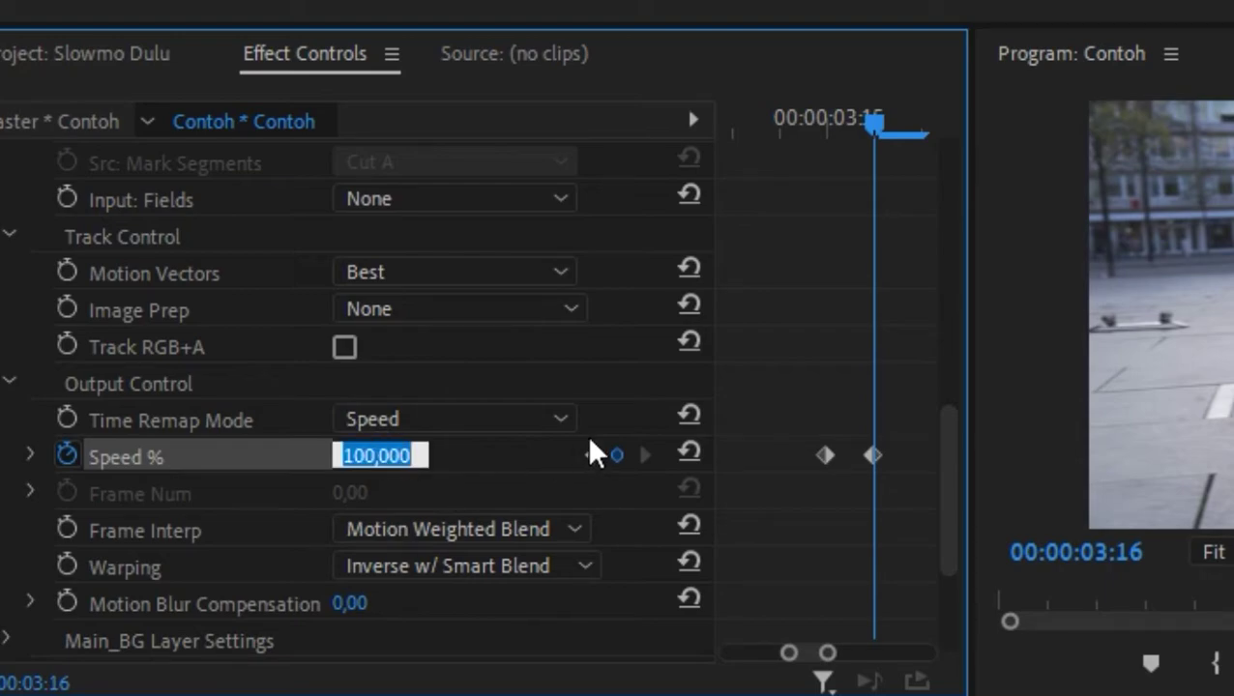
type("5")
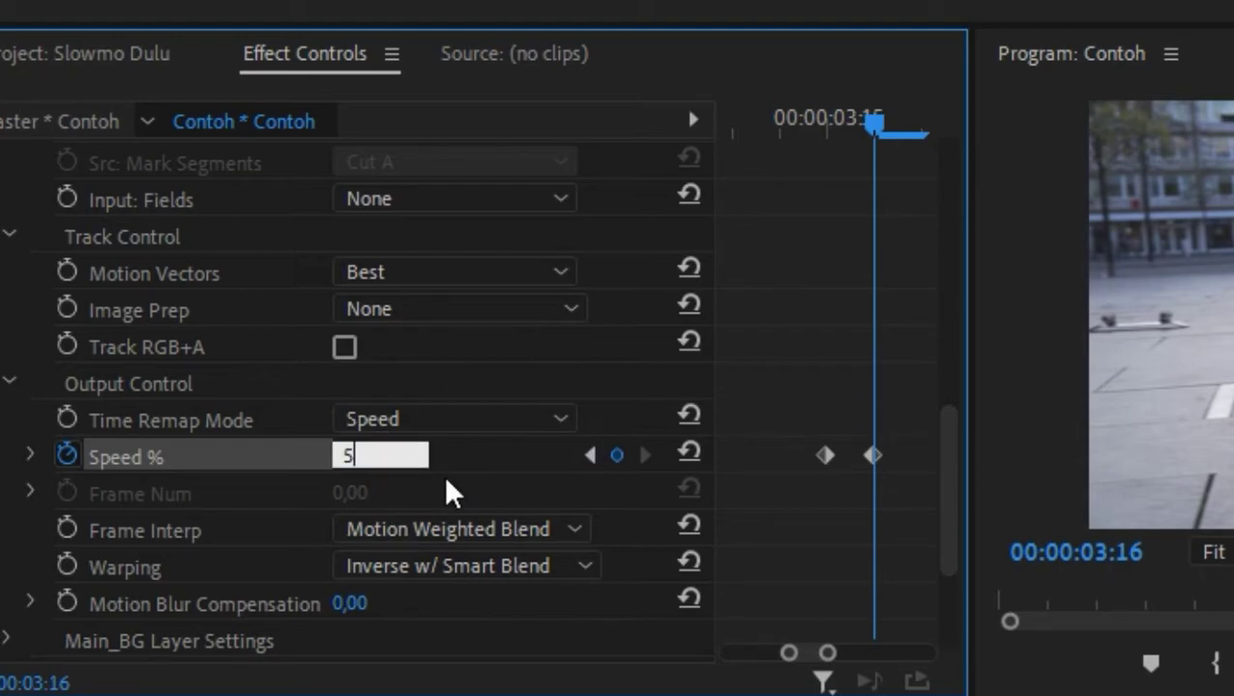
key("Return")
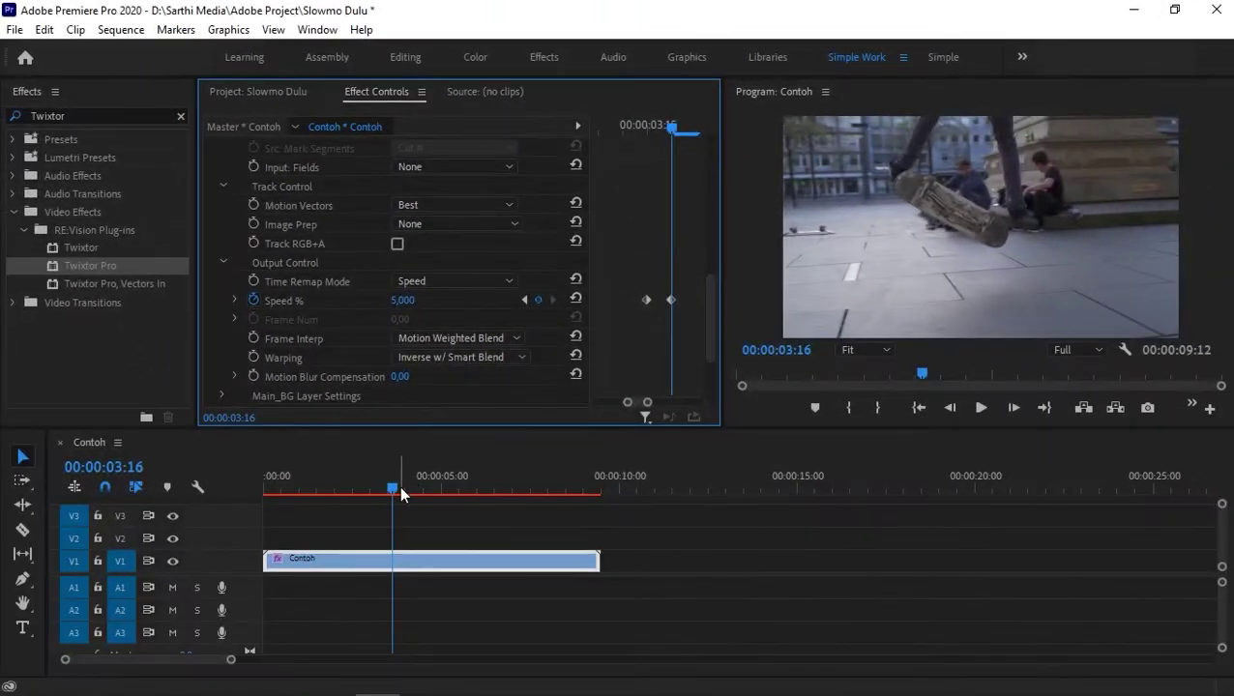
Step: Add Speed % keyframes for the end of the slow motion at 00:00:07:02 and one frame earlier at 00:00:07:01
mouse_move(393, 492)
left_mouse_down()
mouse_move(410, 507)
mouse_move(460, 477)
mouse_move(496, 570)
mouse_move(515, 581)
mouse_move(485, 573)
left_mouse_up()
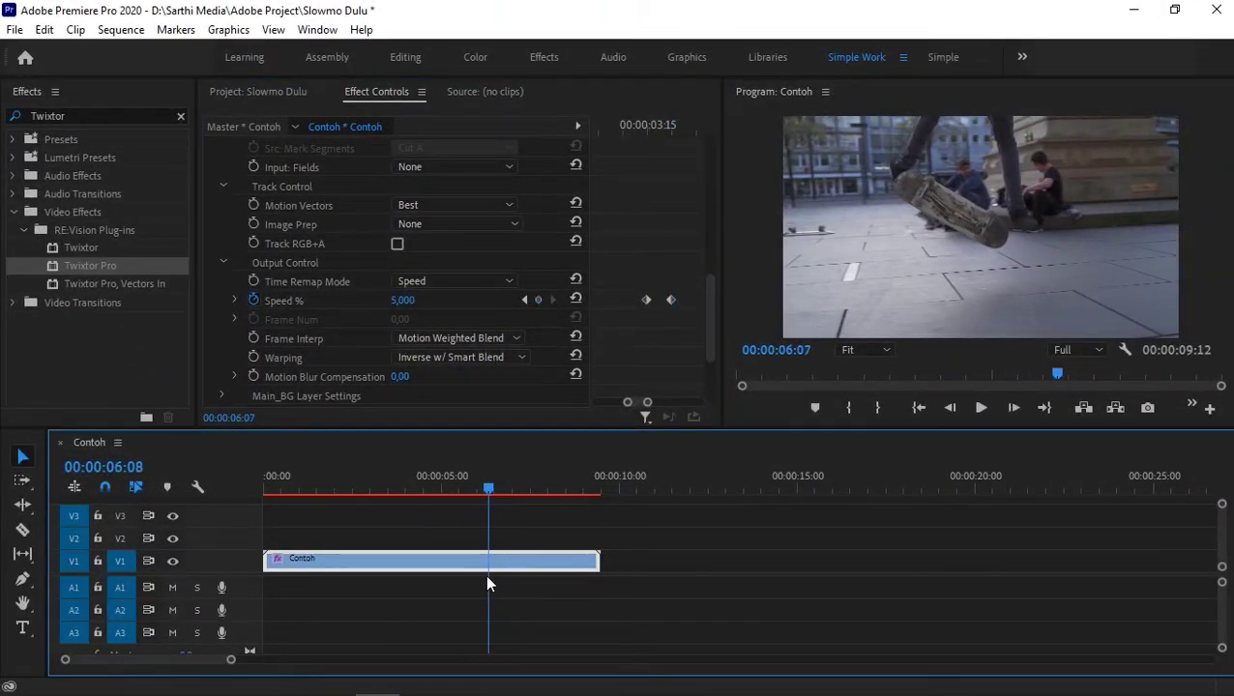
left_click_drag(647, 403, 699, 402)
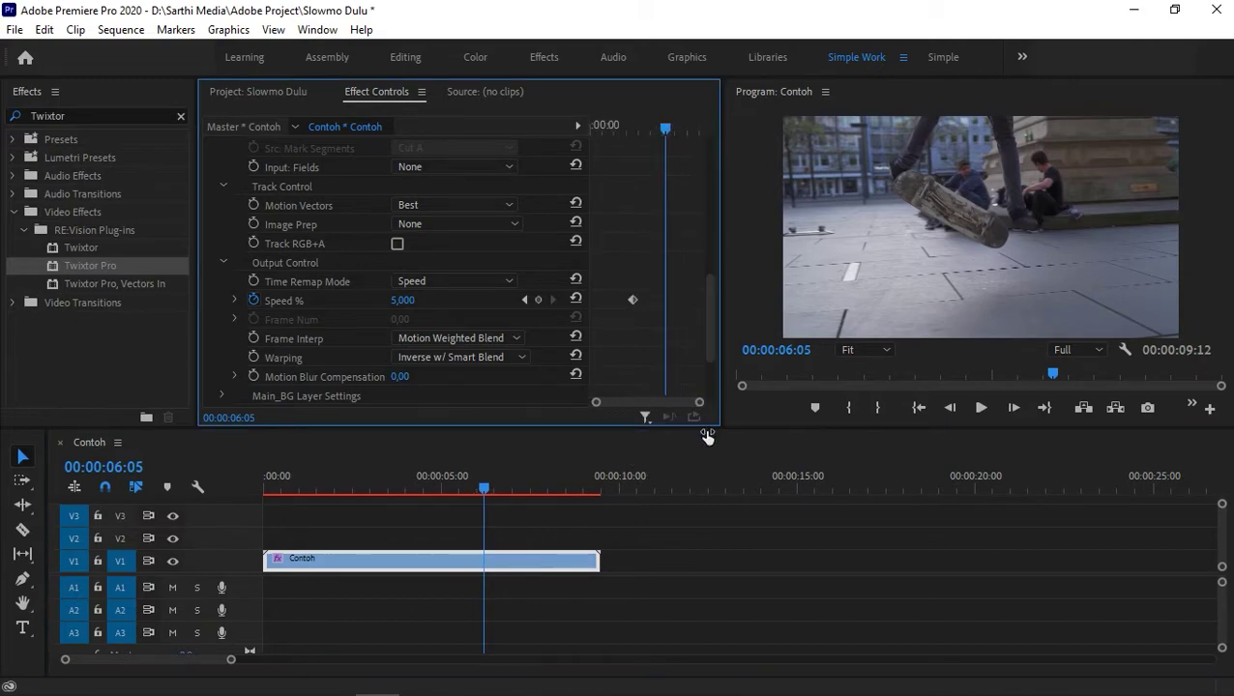
mouse_move(663, 129)
left_mouse_down()
mouse_move(656, 139)
mouse_move(674, 146)
left_mouse_up()
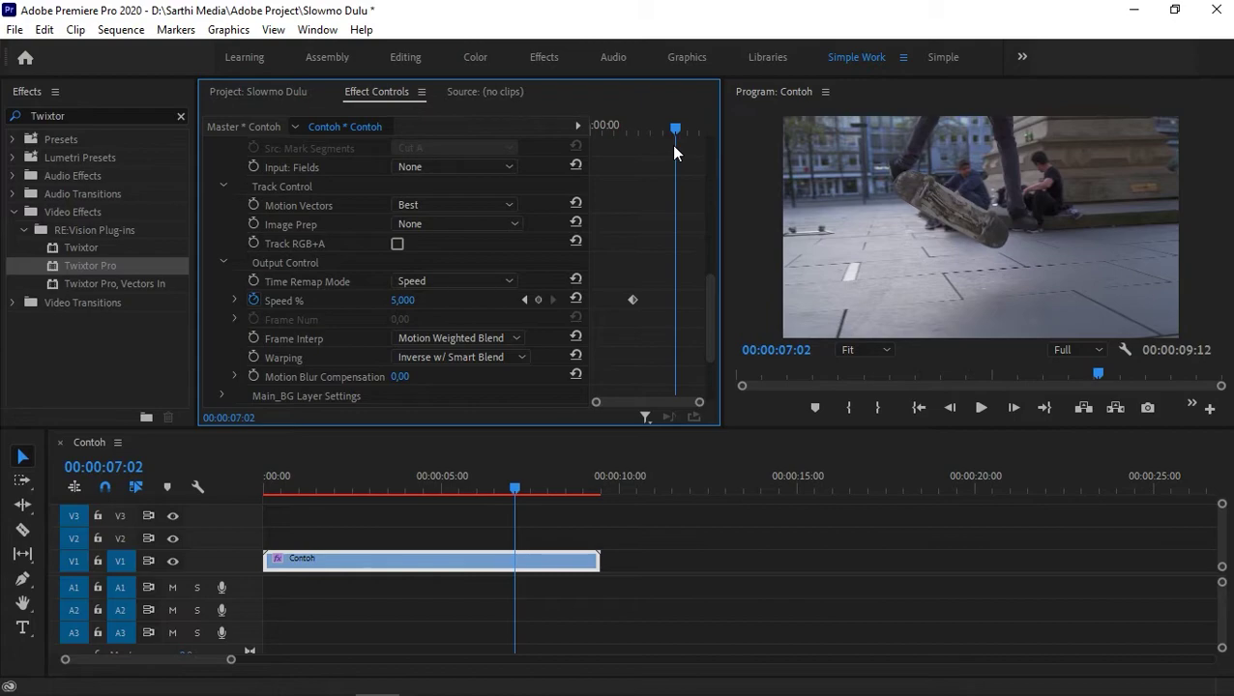
left_click(539, 300)
mouse_move(699, 402)
left_mouse_down()
mouse_move(663, 401)
mouse_move(687, 393)
mouse_move(676, 400)
left_mouse_up()
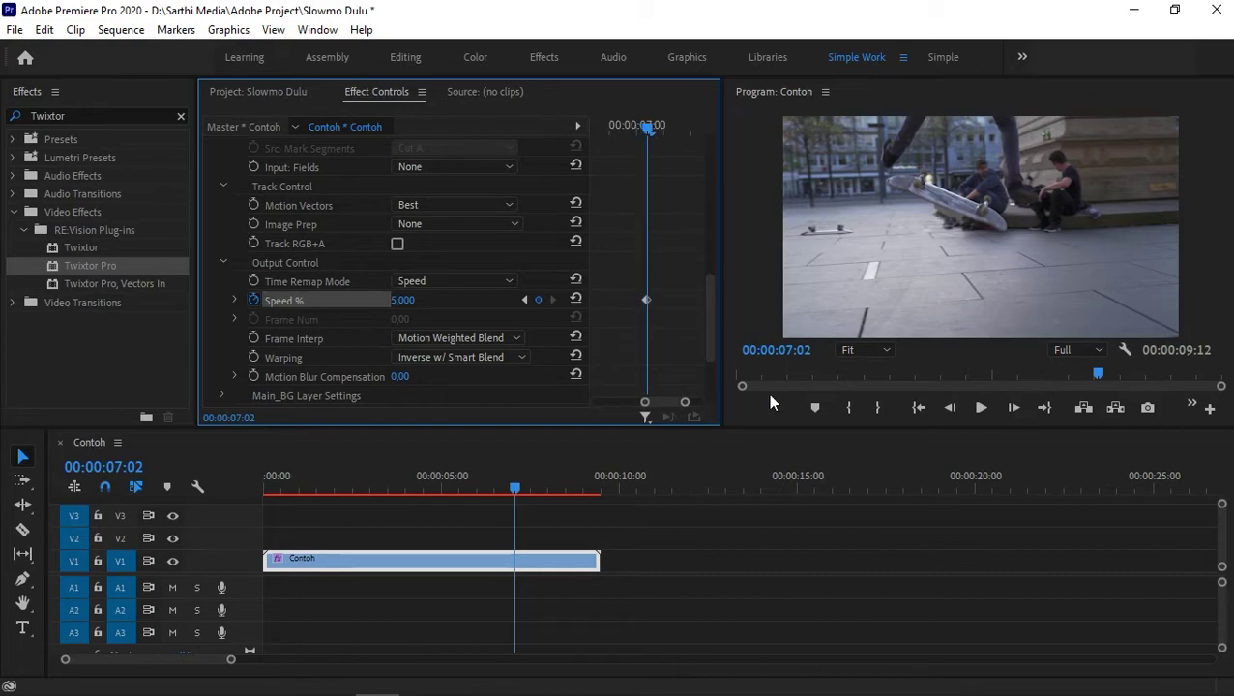
left_click(952, 408)
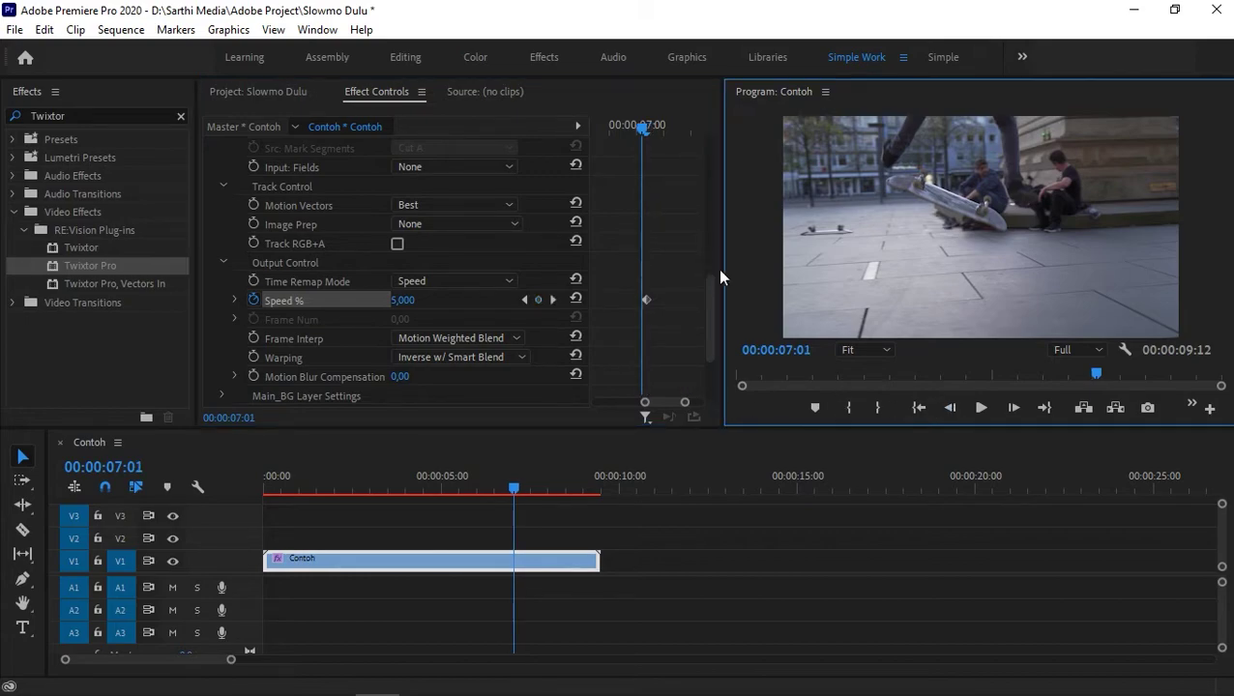
left_click(538, 300)
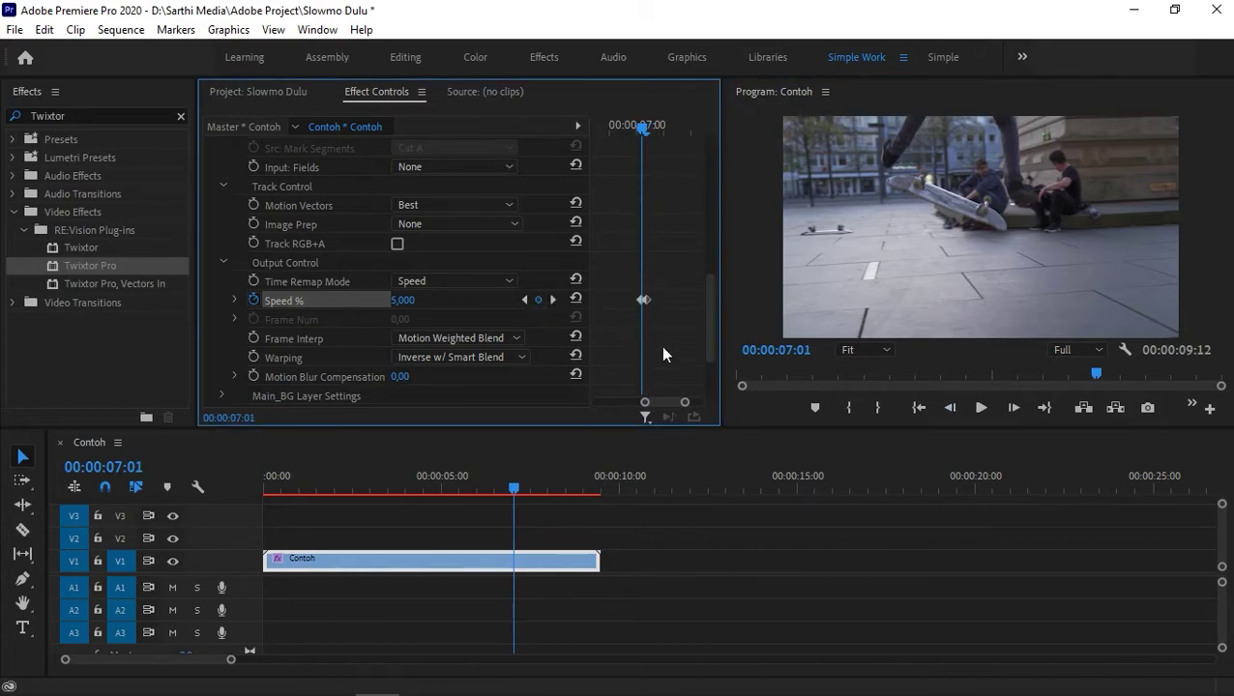
Step: Set Twixtor's Speed % to 100 at the 00:00:07:02 keyframe
mouse_move(686, 405)
left_mouse_down()
mouse_move(727, 410)
mouse_move(681, 400)
left_mouse_up()
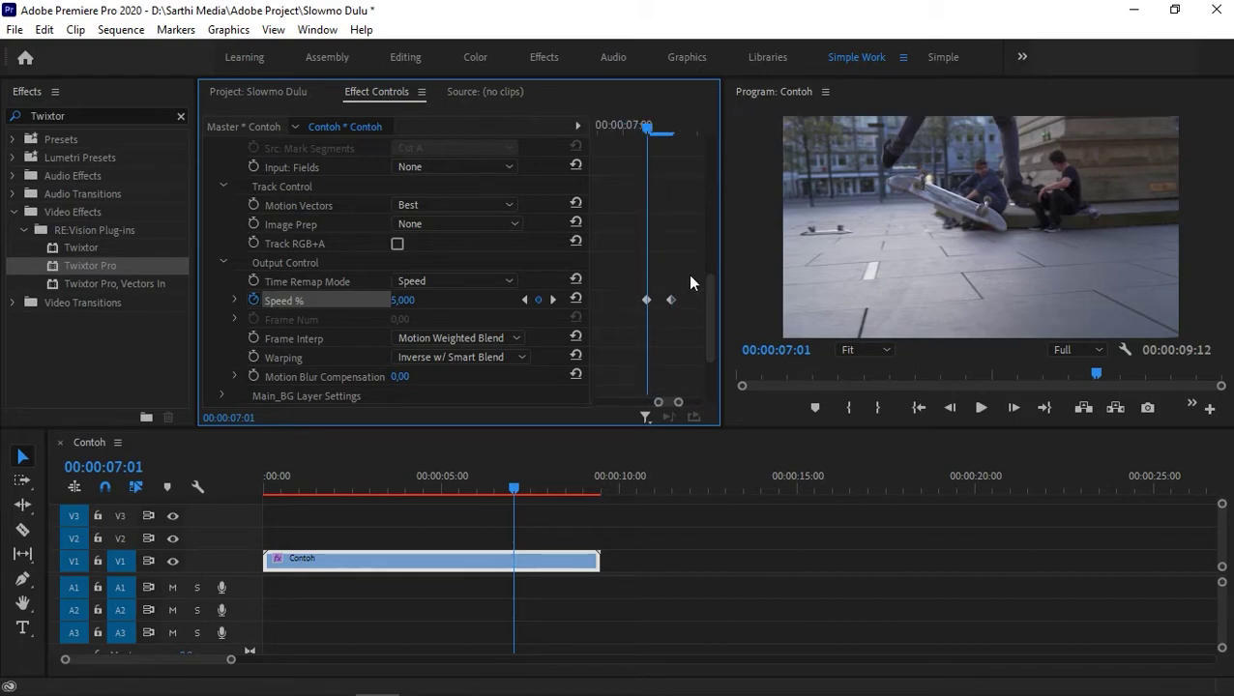
left_click(554, 299)
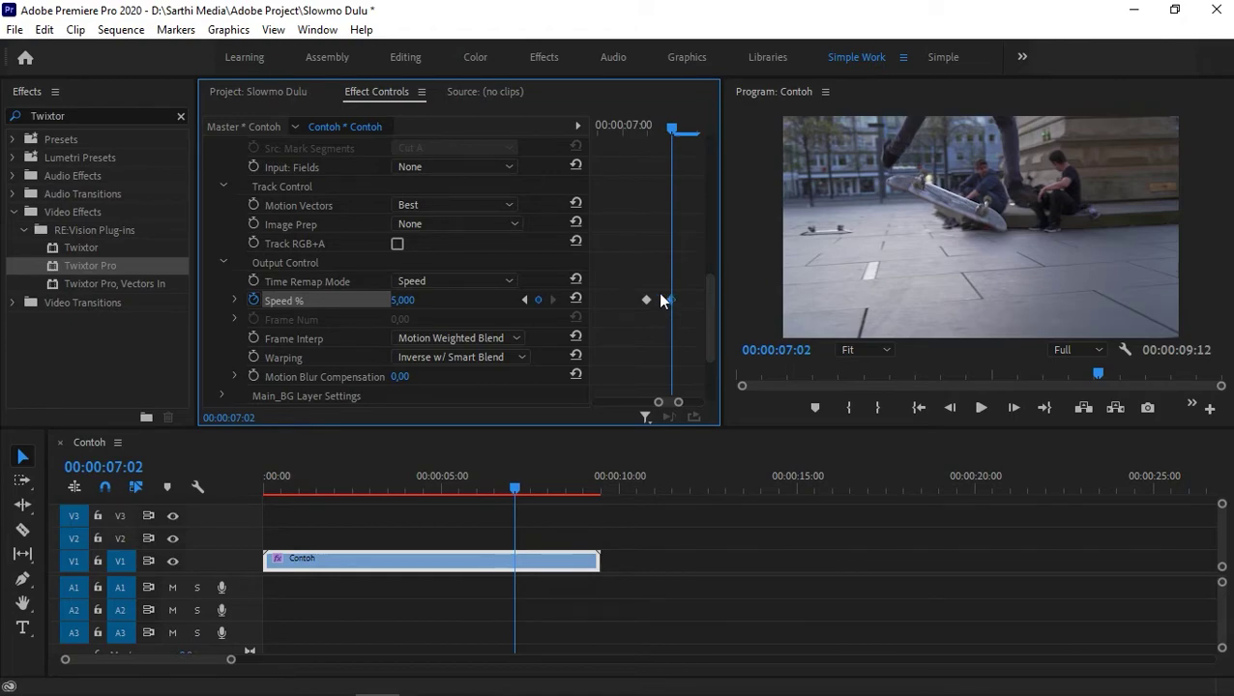
left_click(413, 299)
type("10")
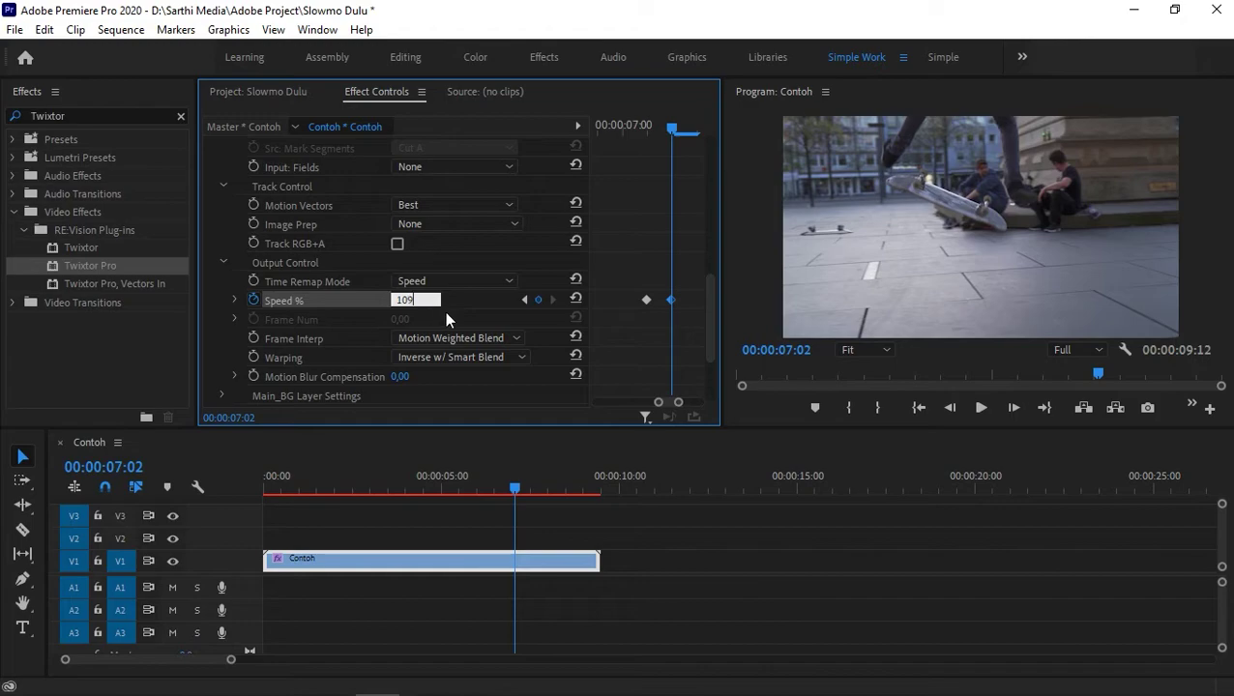
type("0")
key("Return")
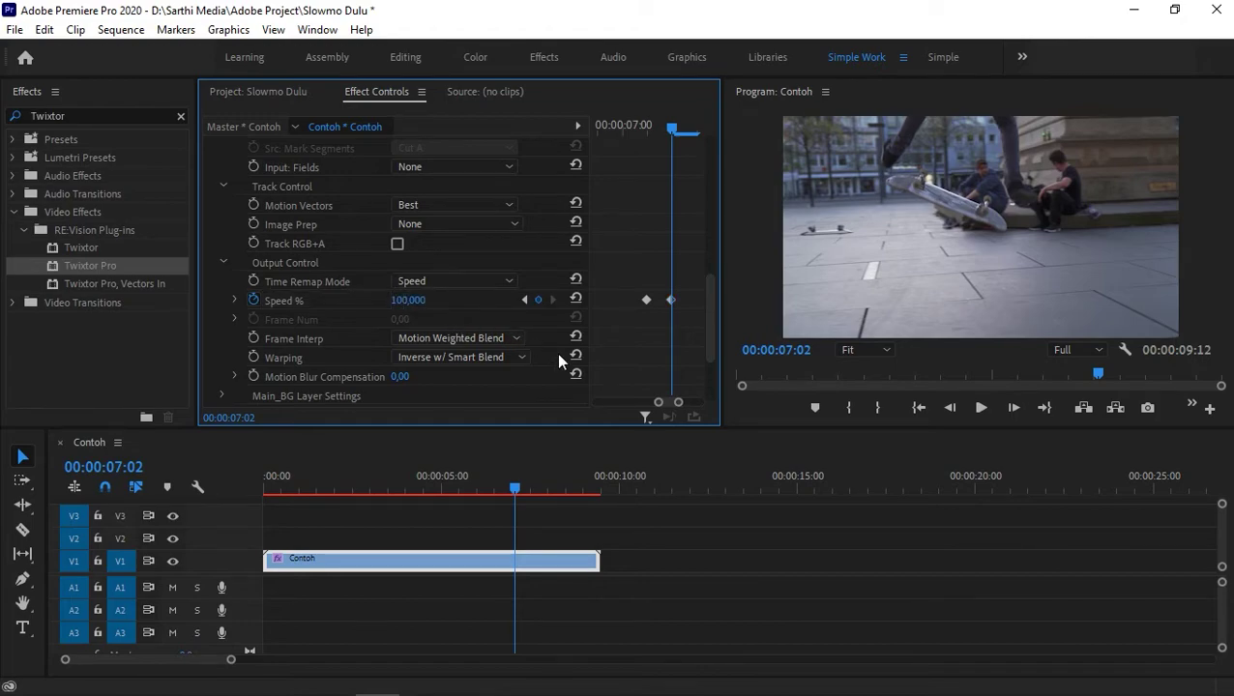
left_click_drag(679, 403, 744, 418)
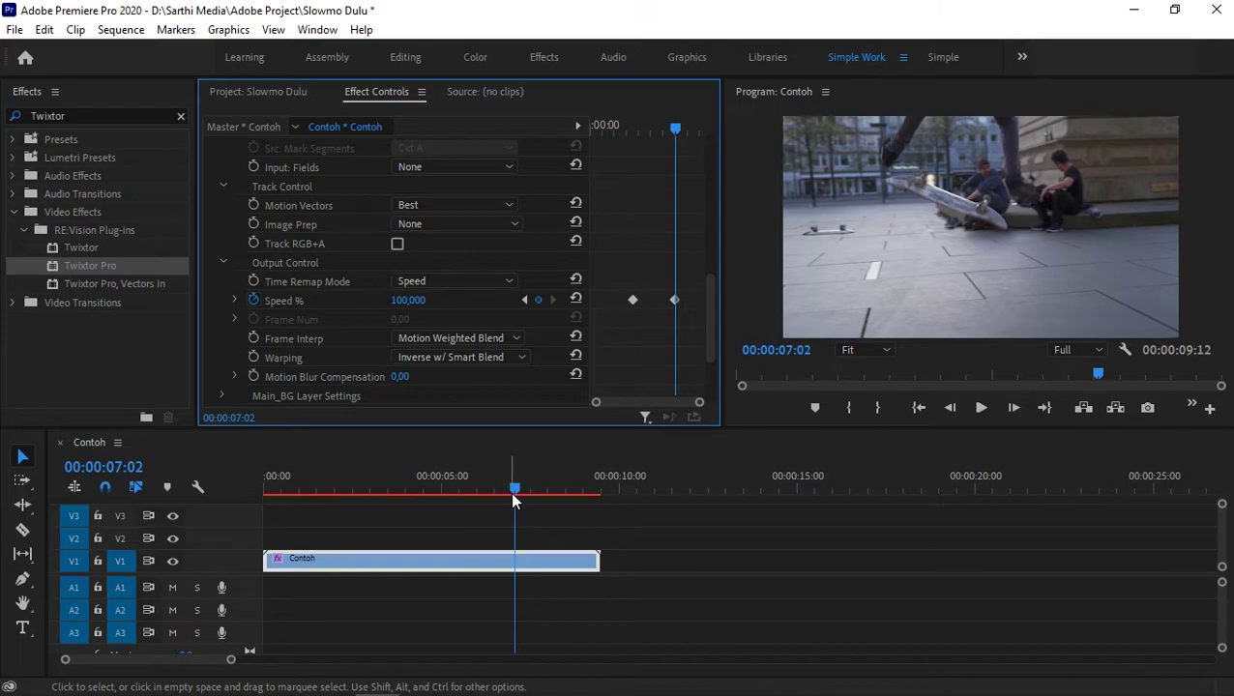
Step: Play the Contoh sequence from its start to preview the keyframed speed change, and stop playback within the slow-motion section
left_click(760, 456)
key("Home")
key("space")
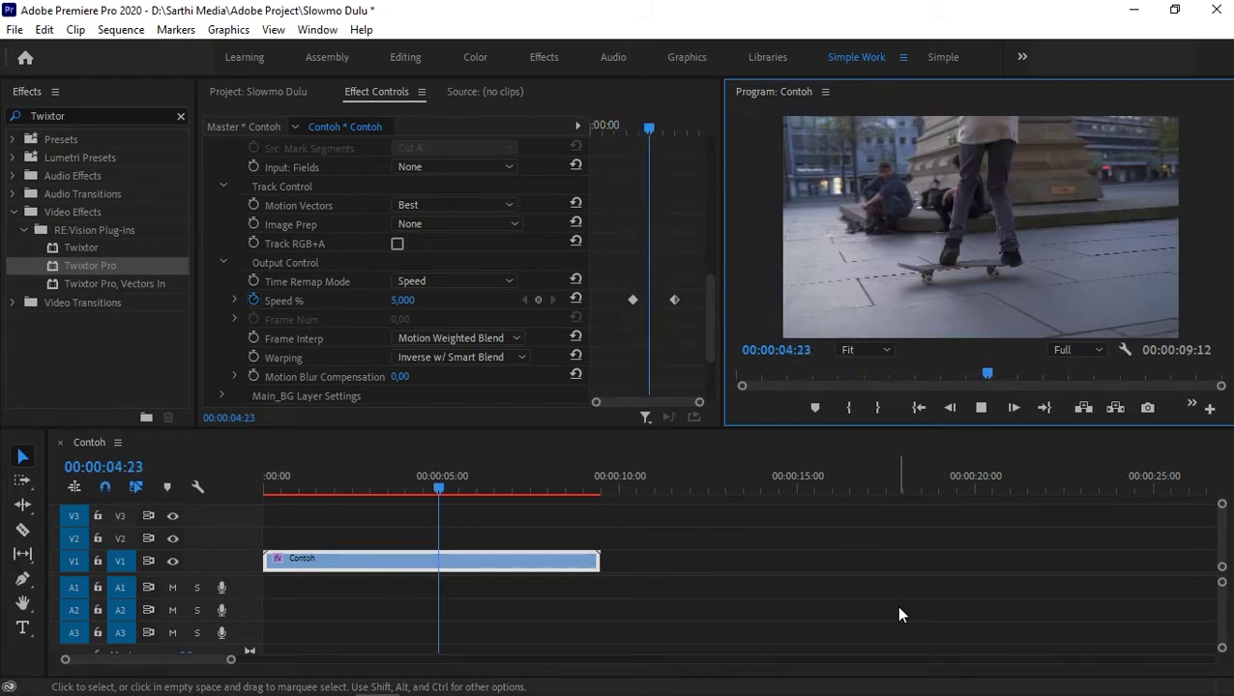
left_click(979, 408)
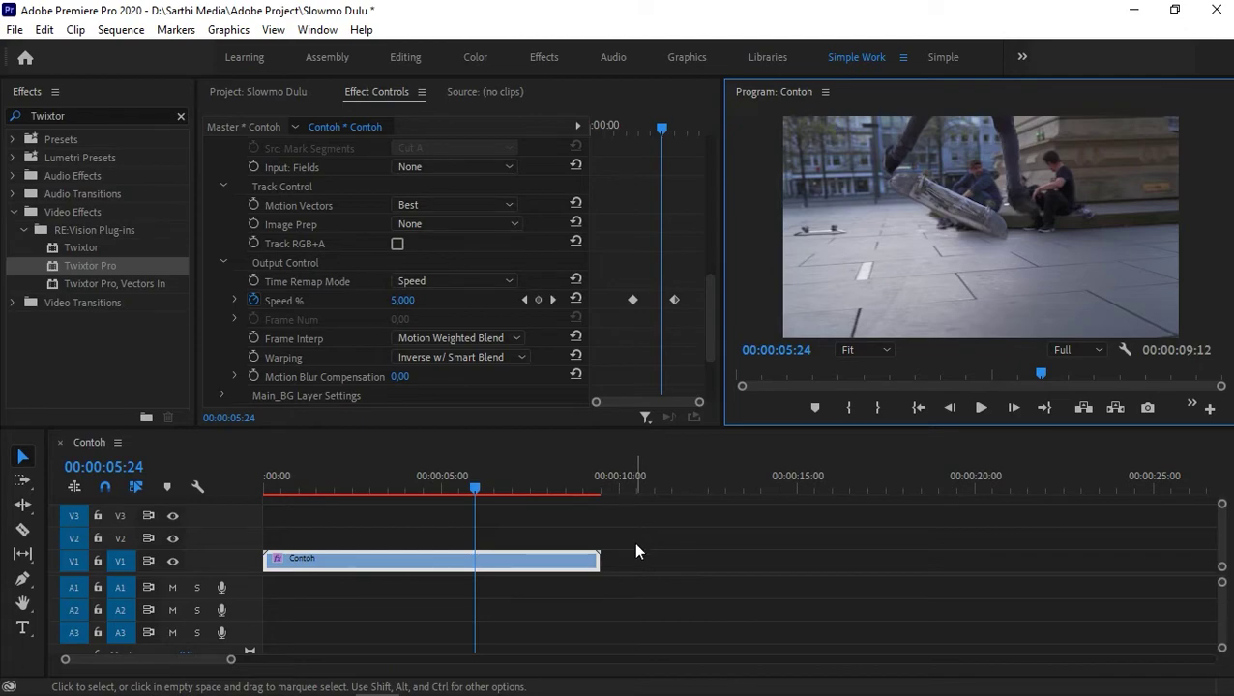
Step: Render the Contoh sequence's preview and play back the rendered slow-motion section through its return to normal speed
key("Return")
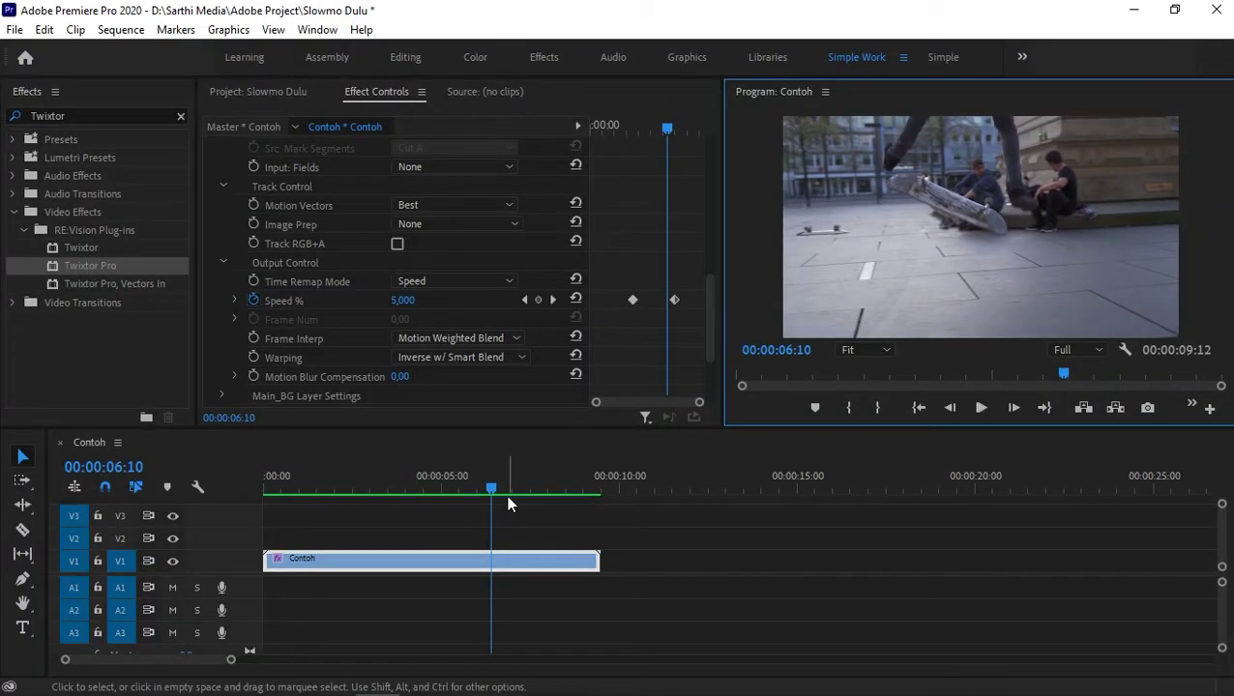
left_click_drag(491, 489, 469, 489)
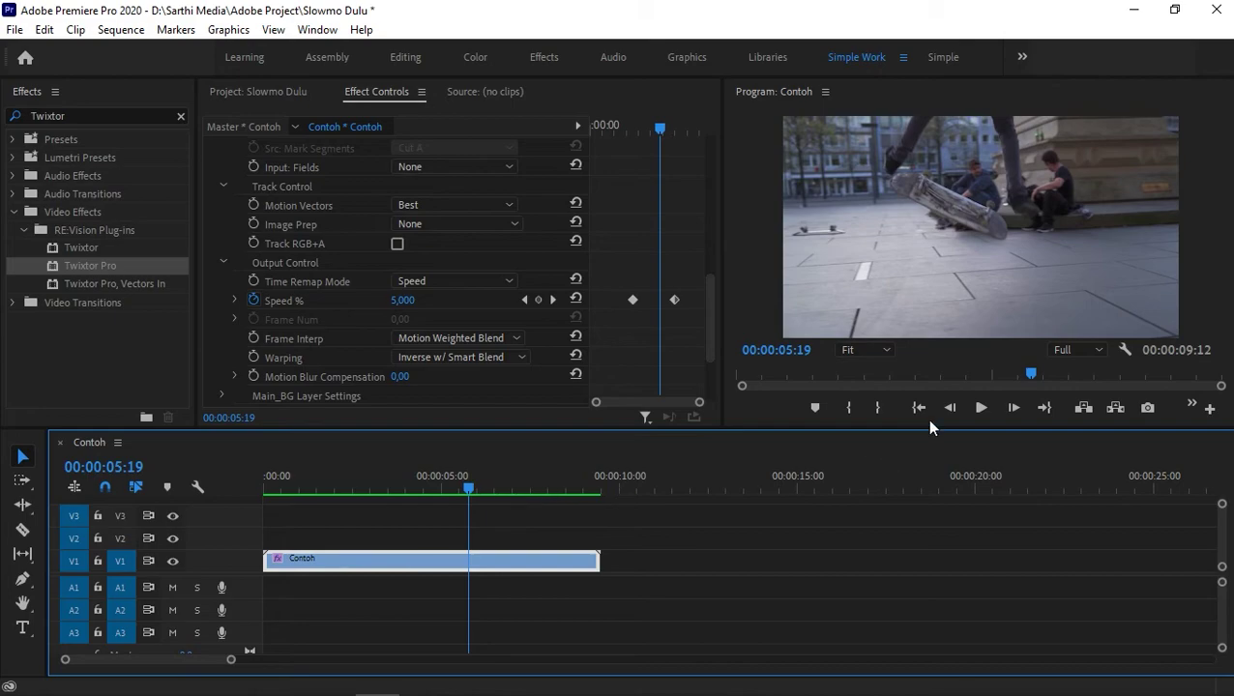
left_click(988, 410)
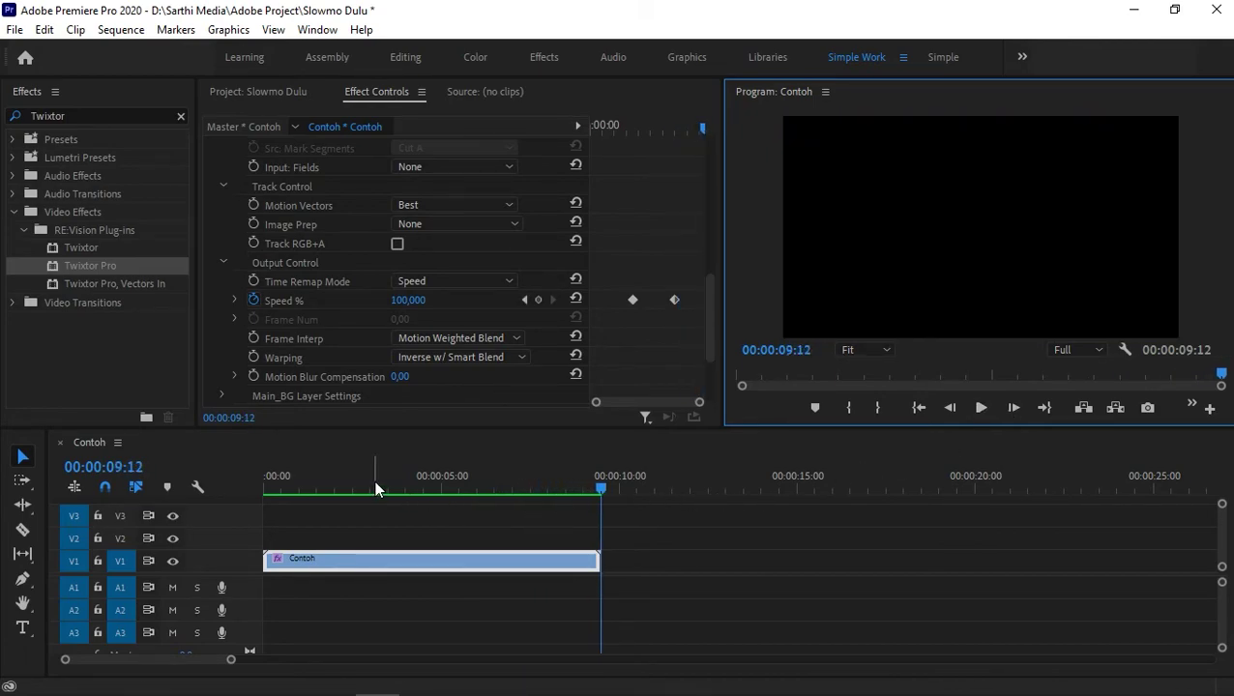
left_click_drag(374, 490, 399, 492)
left_click(980, 407)
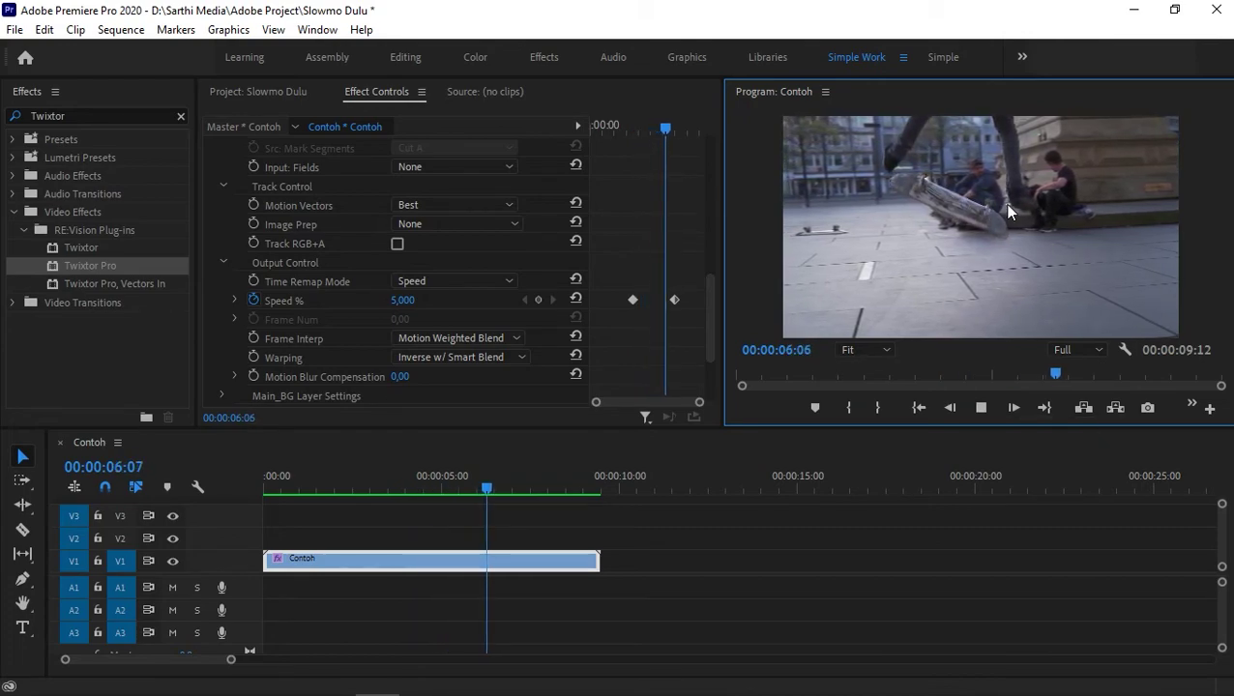
left_click(979, 407)
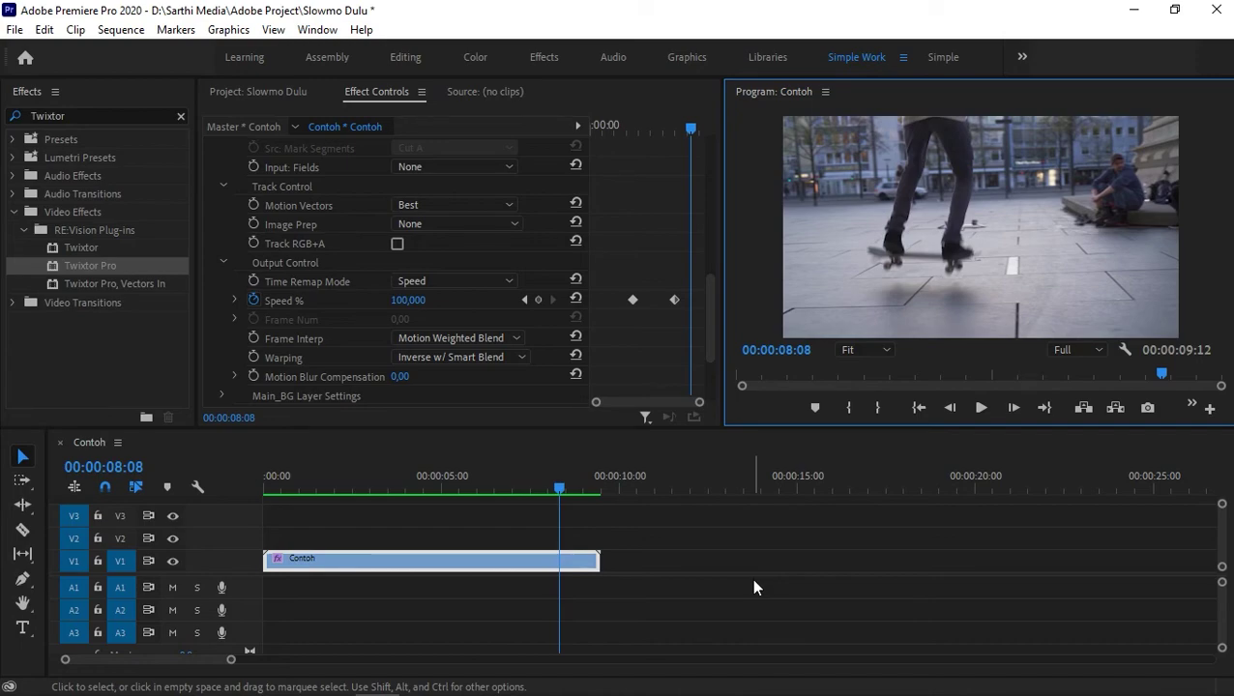